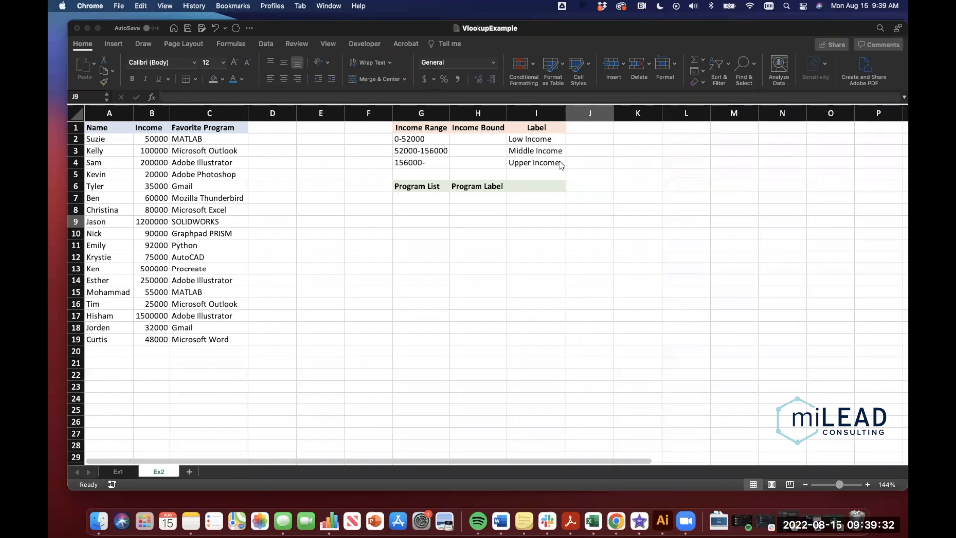
- Enter 0 as the first Income Bound in H2 and Flash Fill the remaining bounds from H3
click(480, 142)
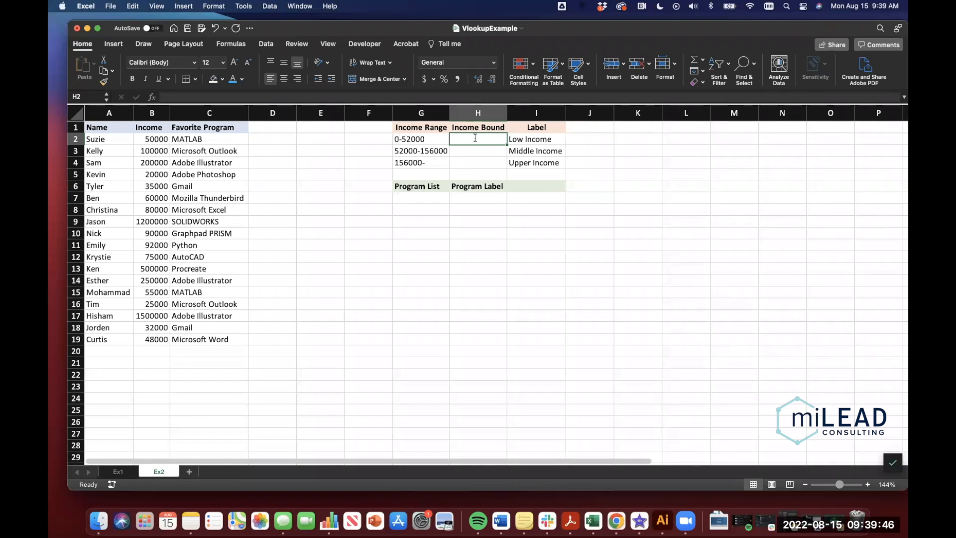
text(0)
key(Return)
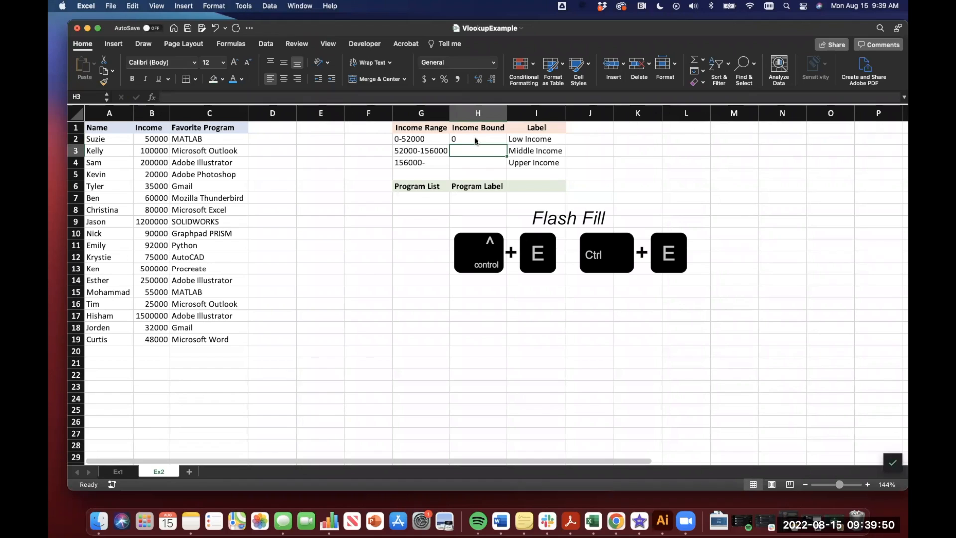
key(ctrl+e)
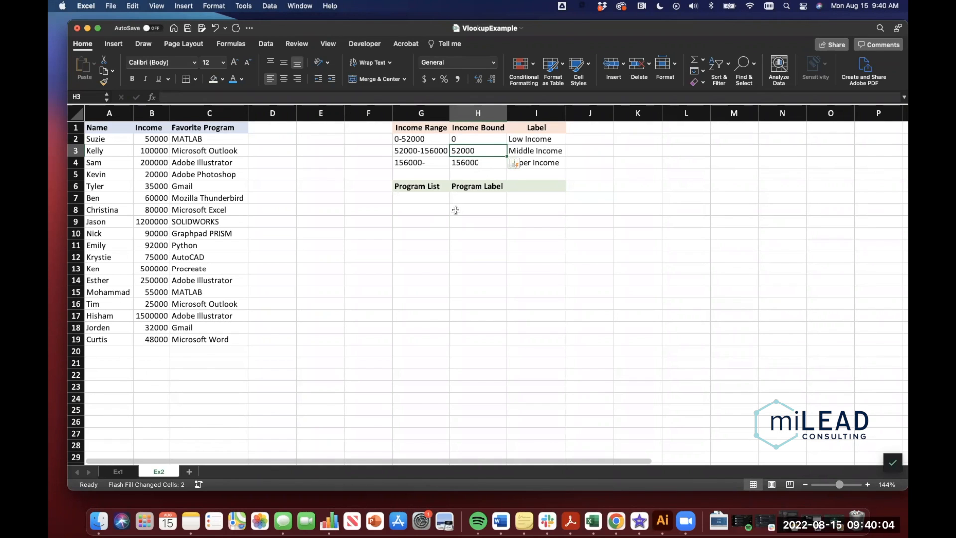
- Insert an entire column between Income and Favorite Program
click(209, 151)
right_click(209, 151)
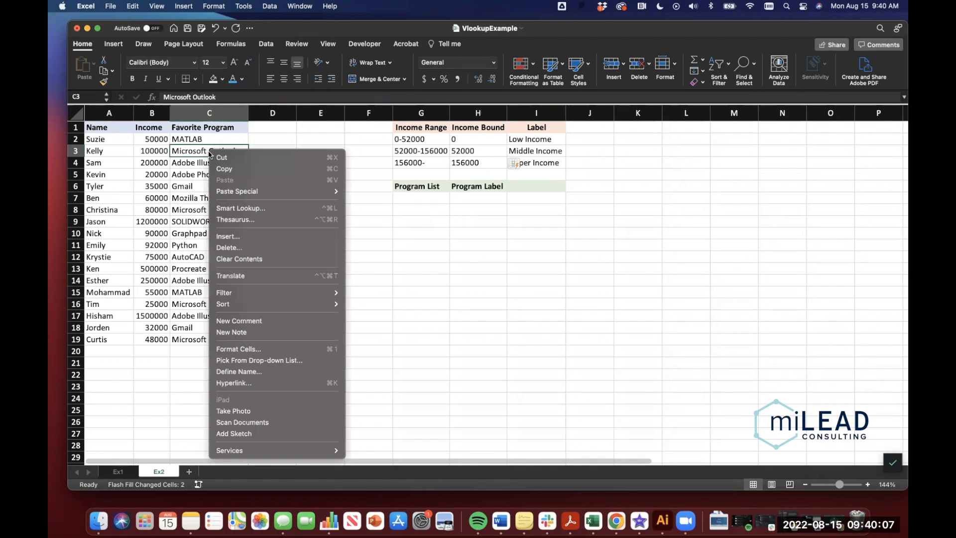
click(247, 237)
click(212, 250)
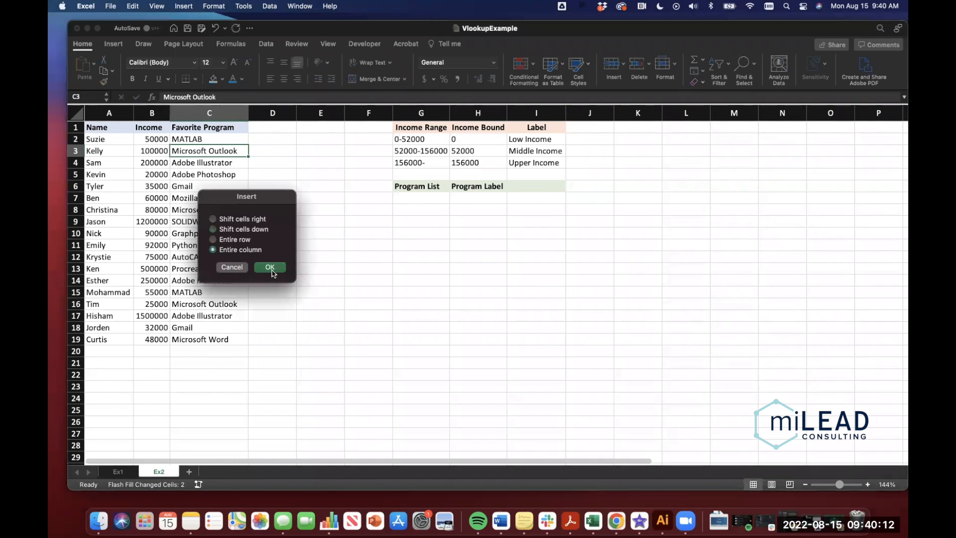
click(270, 266)
- Title the new column Income Label in C1 and fit the column's width to the header
click(195, 130)
click(195, 127)
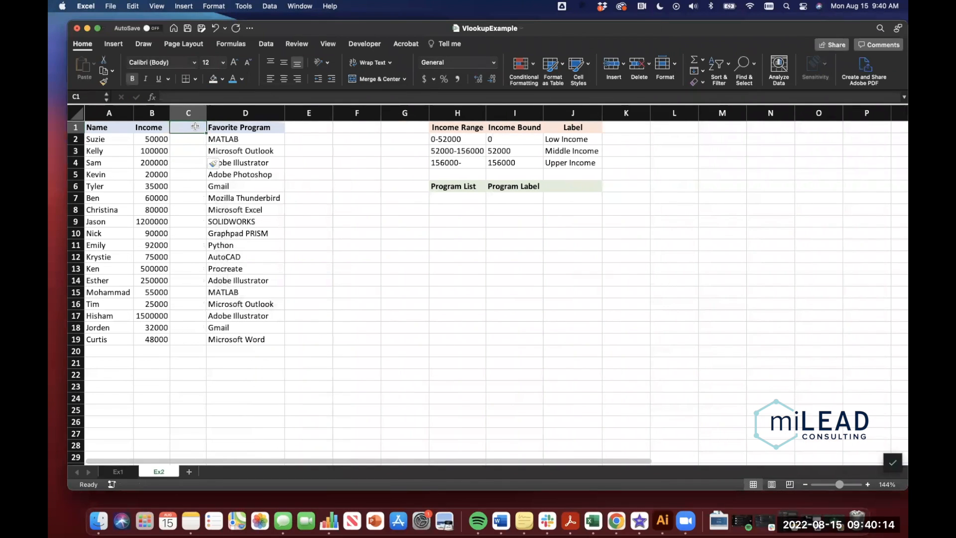
text(Inc)
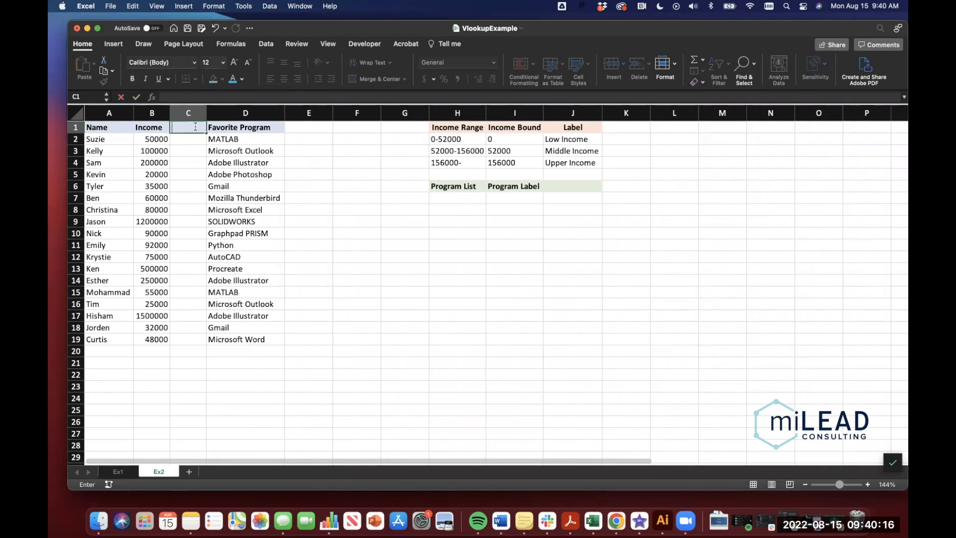
text(ome Label)
key(Return)
double_click(207, 113)
click(205, 114)
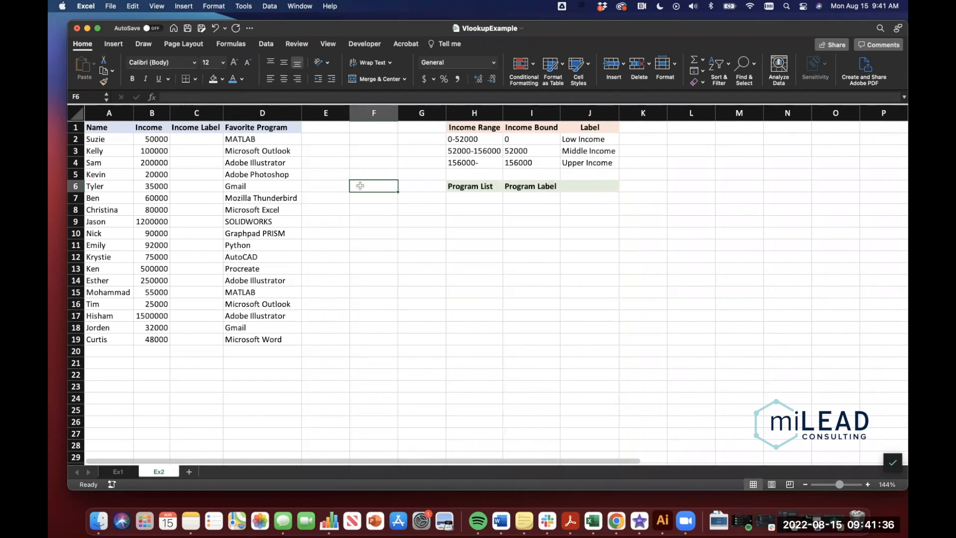
- Write a VLOOKUP formula in C2 that looks up B2 in I2:J4 and returns column 2
click(189, 137)
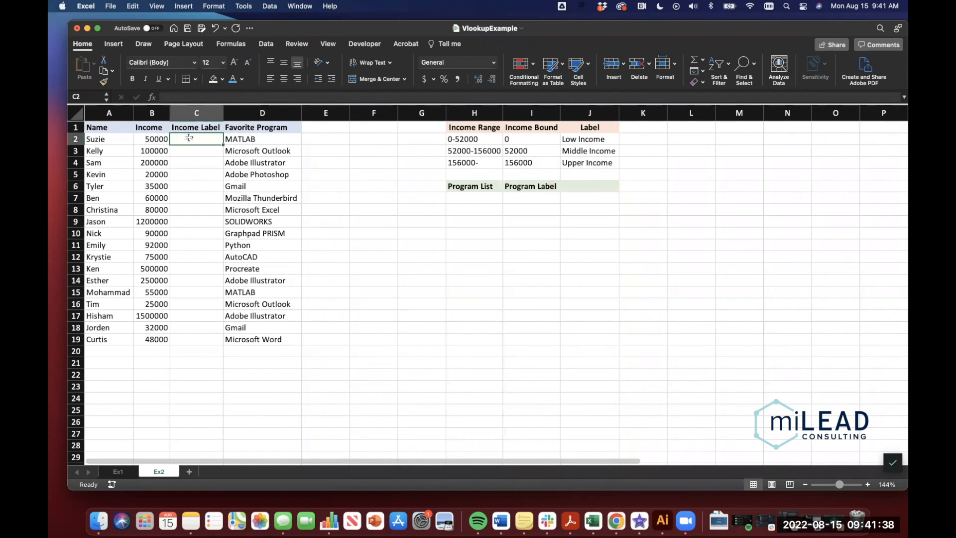
text(=VLOO)
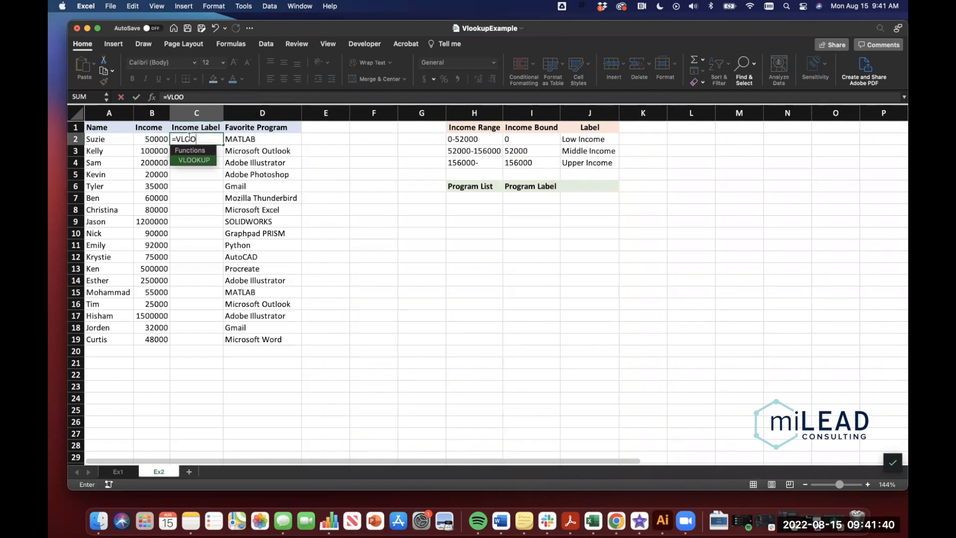
text(KUP()
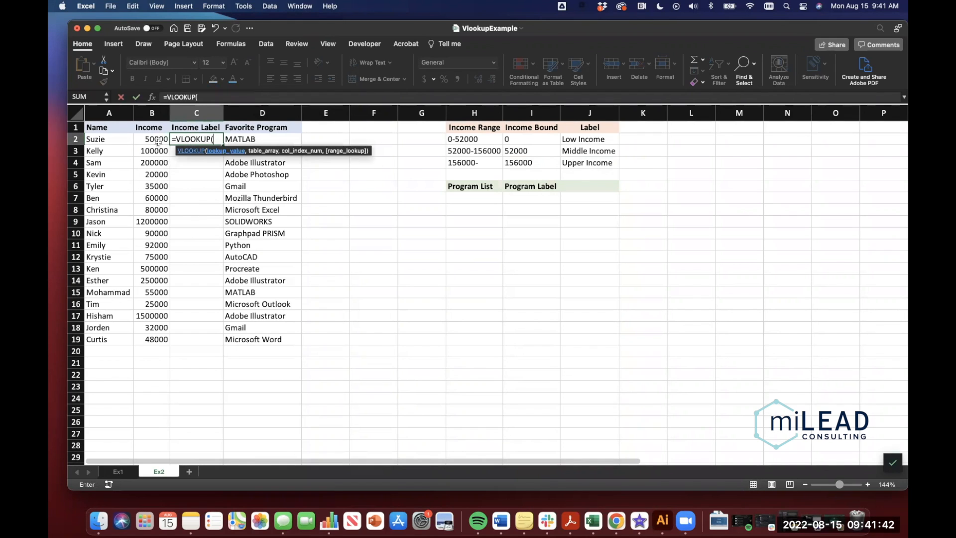
click(150, 139)
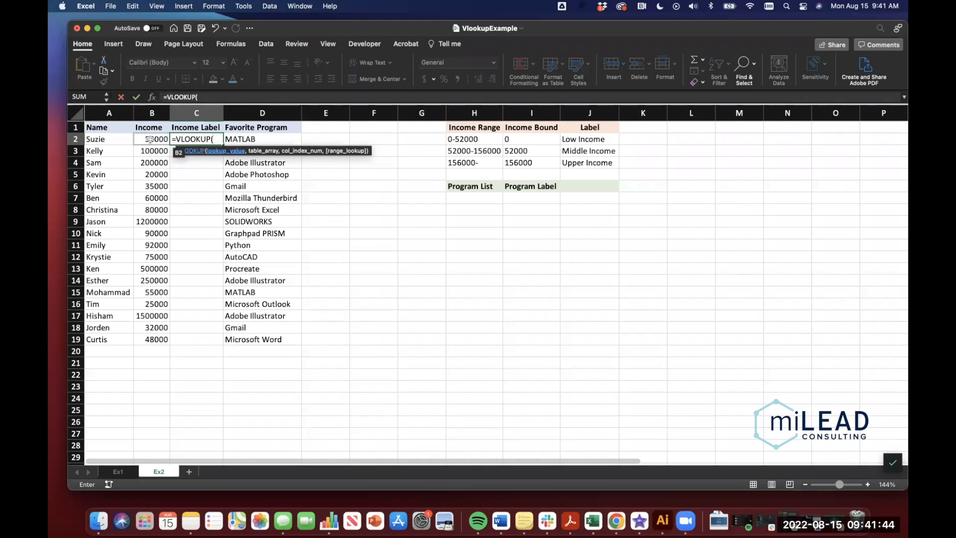
click(150, 139)
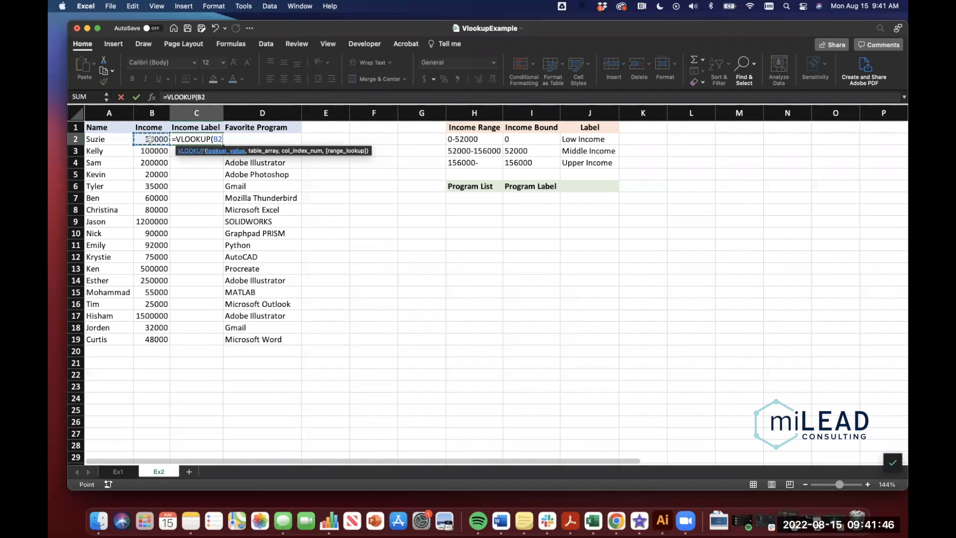
text(,)
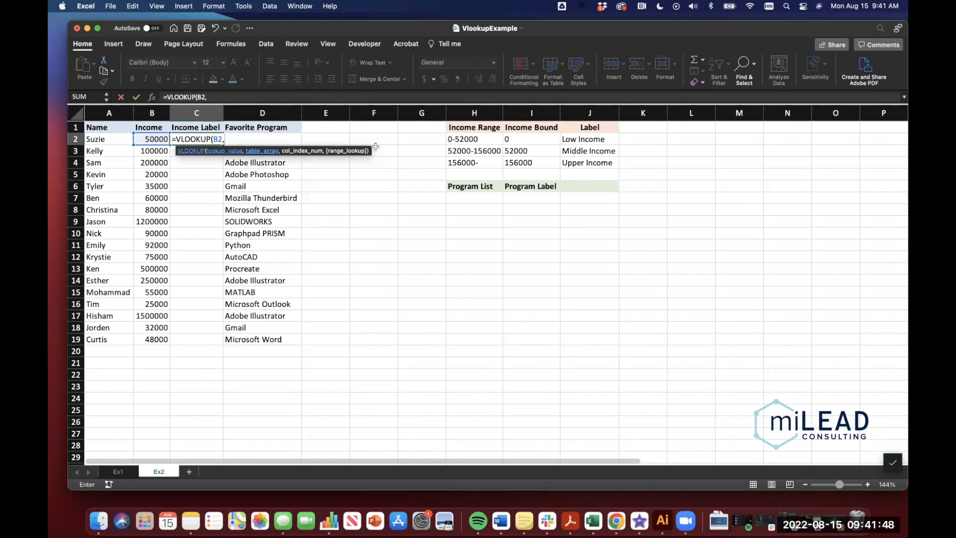
drag(510, 138, 577, 161)
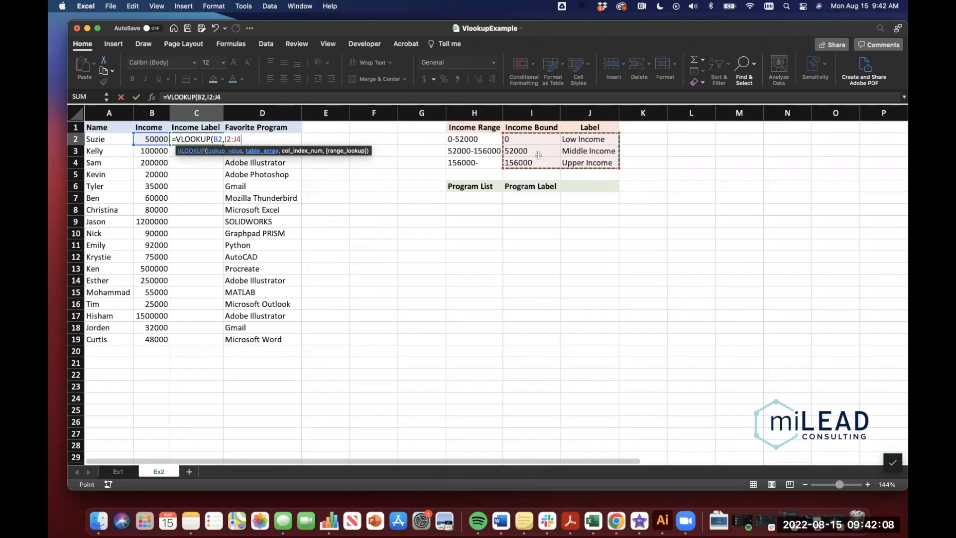
text(,)
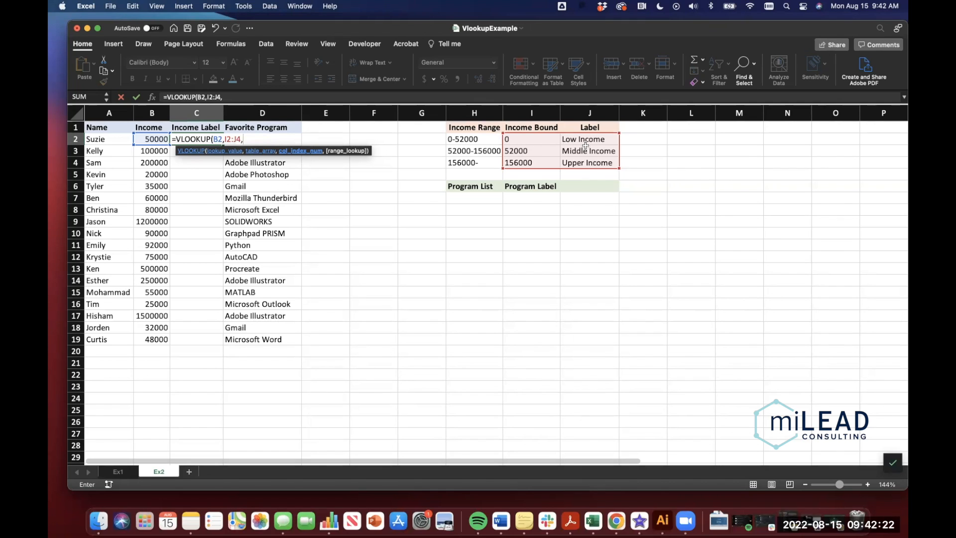
text(2)
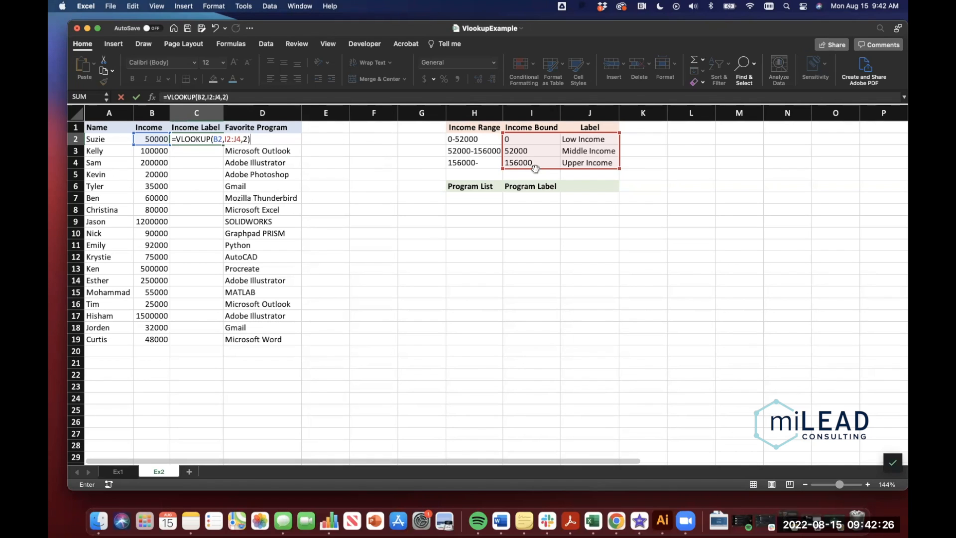
text())
- Make the C2 formula's lookup range absolute as $I$2:$J$4 and commit the formula
click(228, 140)
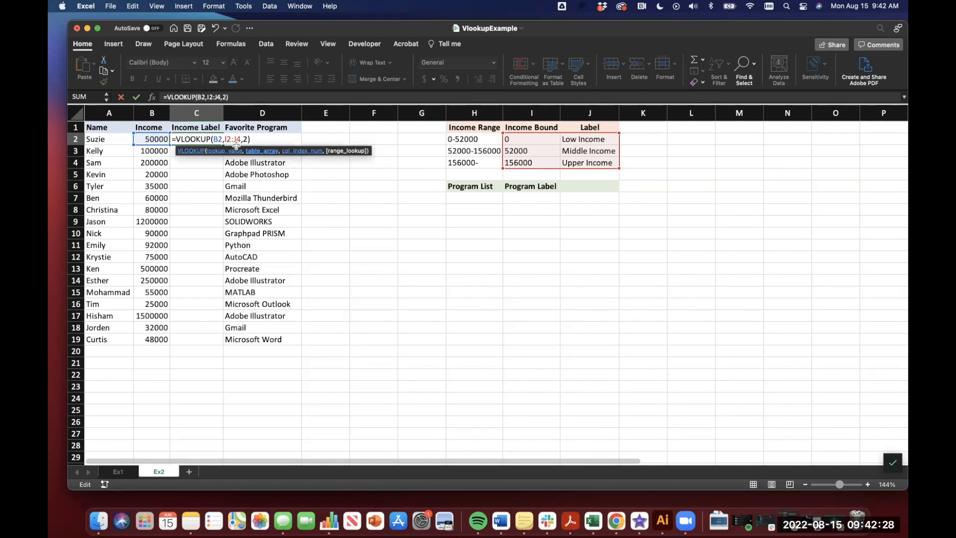
key(F4)
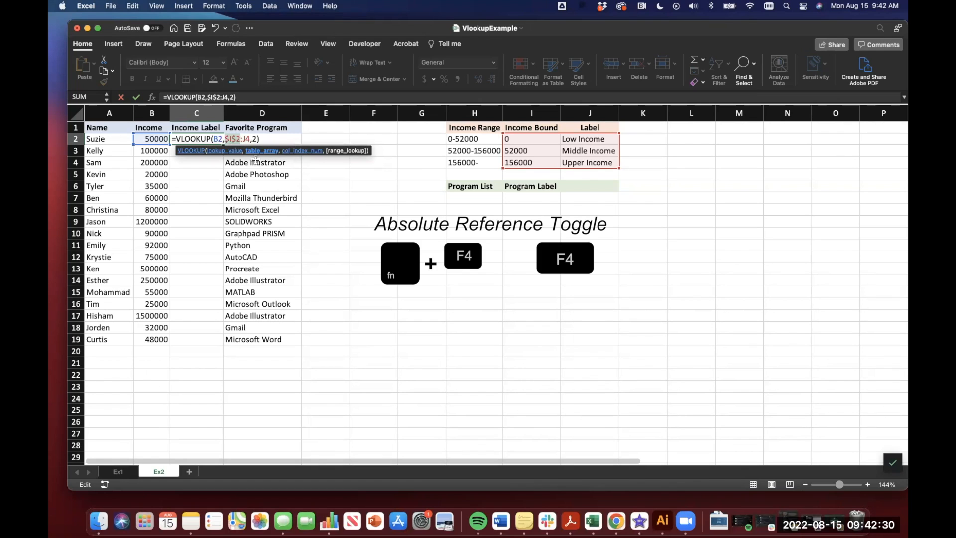
key(F4)
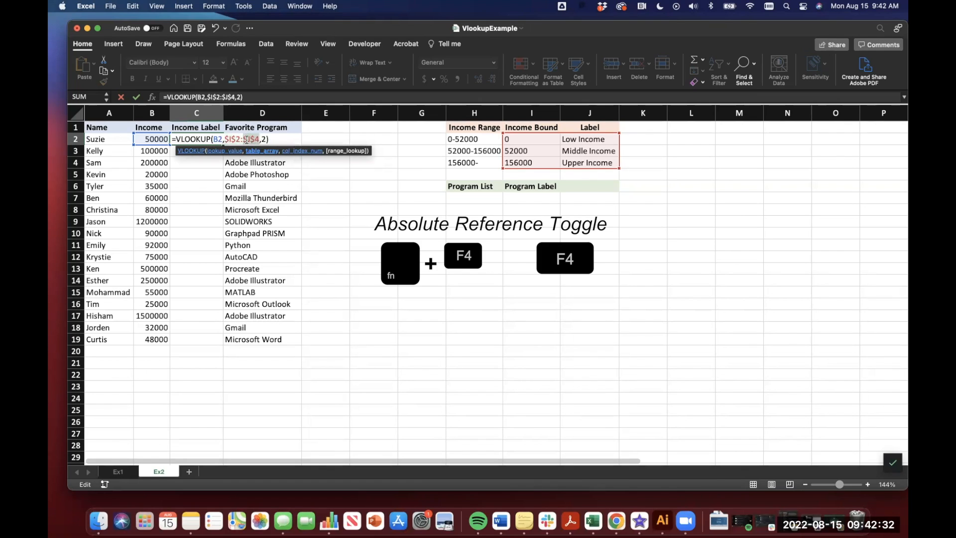
key(Return)
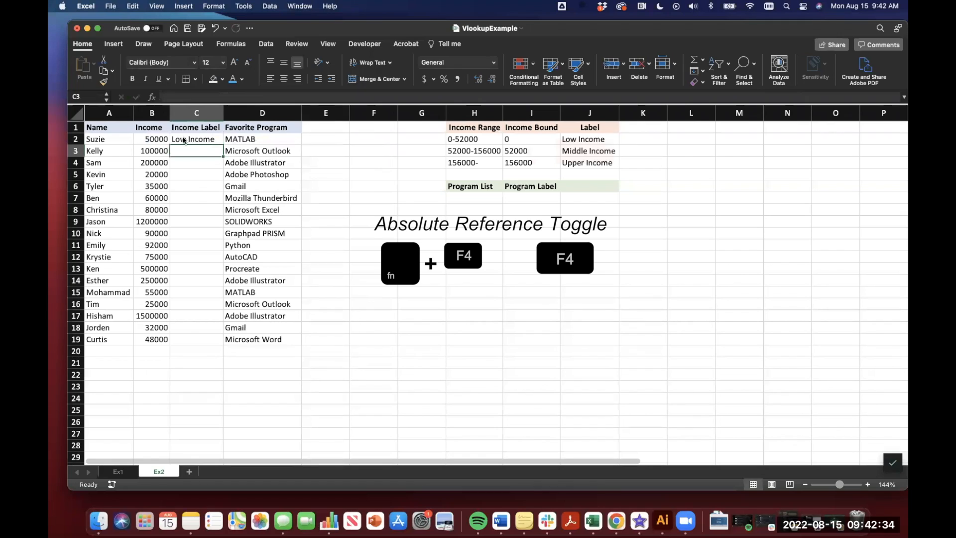
- Fill the C2 formula down the Income Label column through row 19 and fit the column's width to its contents
click(209, 141)
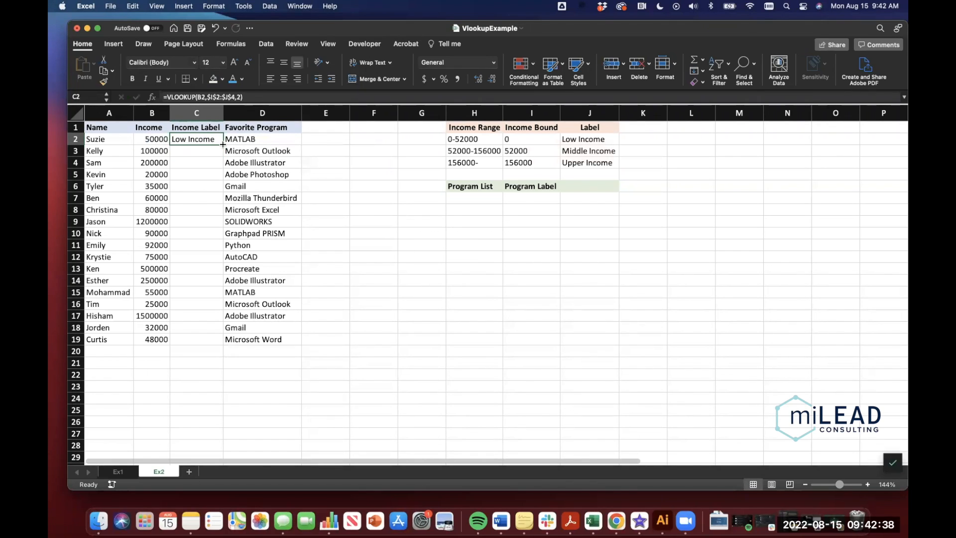
double_click(222, 144)
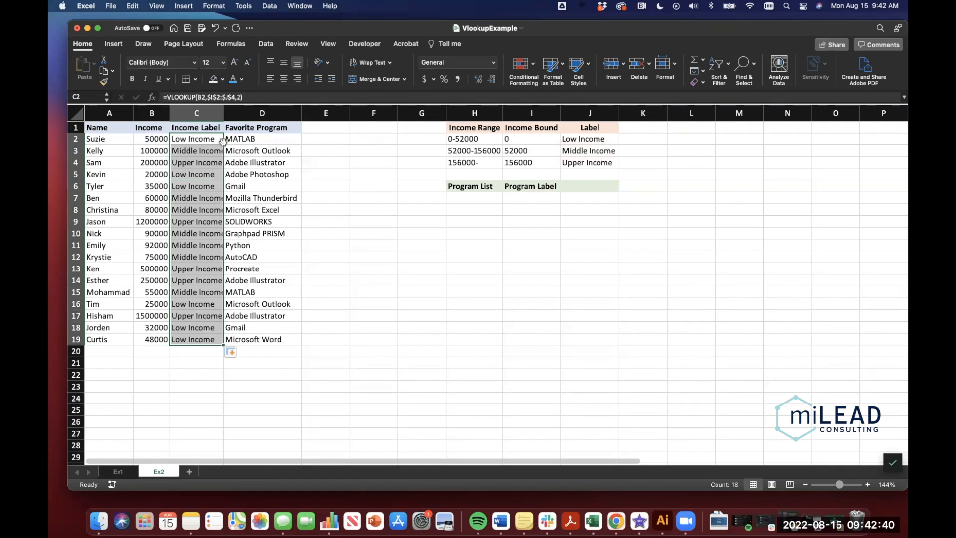
double_click(222, 111)
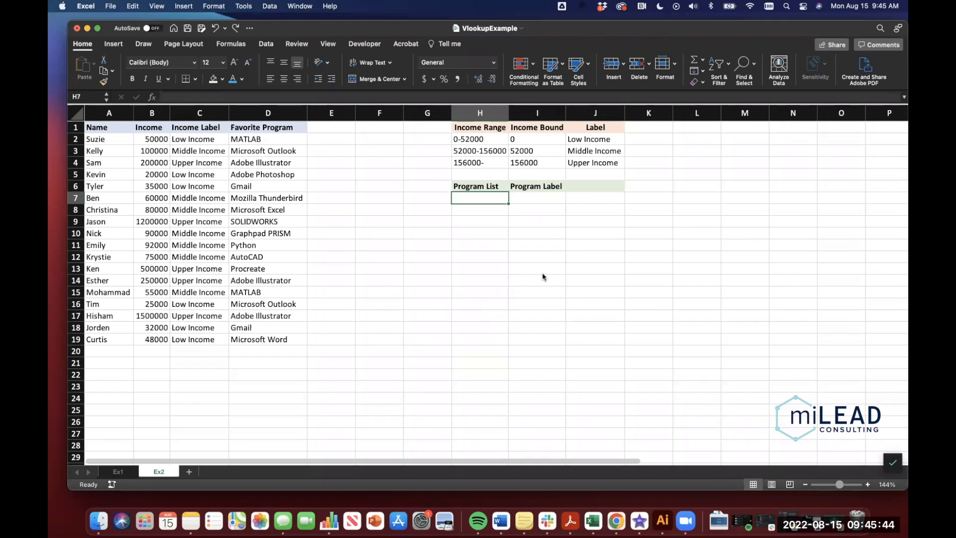
- List the unique favorite programs from D2:D19 under Program List with a UNIQUE formula in H7, and widen column H to fit the names
text(=uniqu)
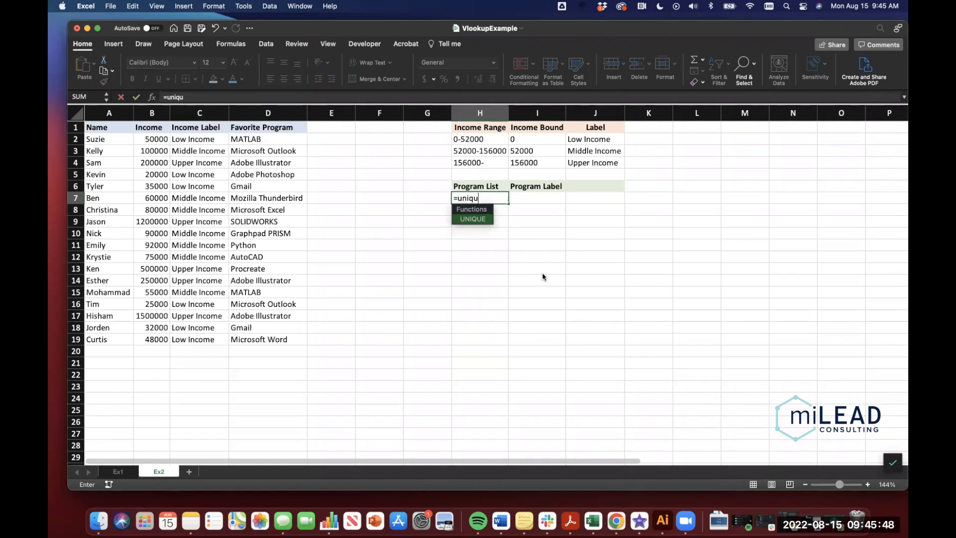
text(e()
drag(278, 139, 271, 341)
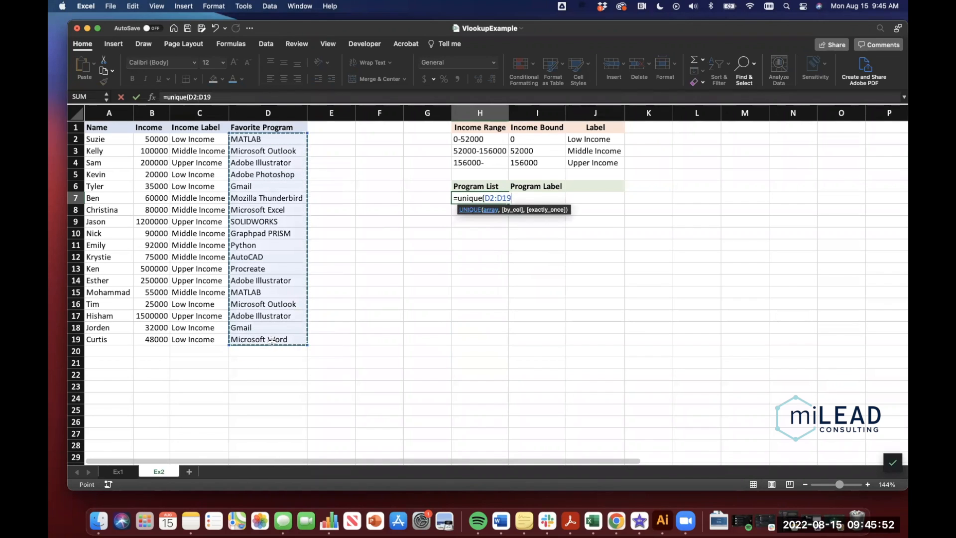
text())
key(Return)
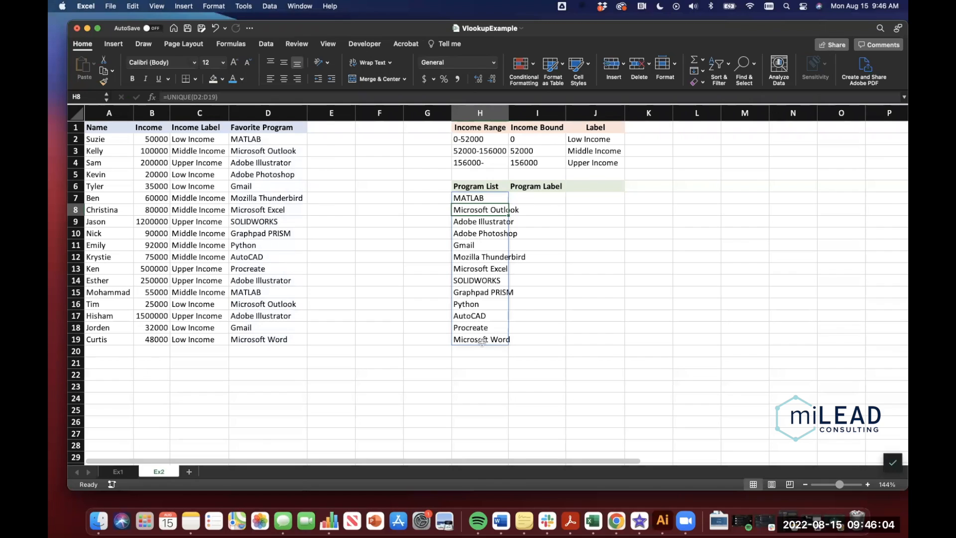
drag(508, 110, 530, 111)
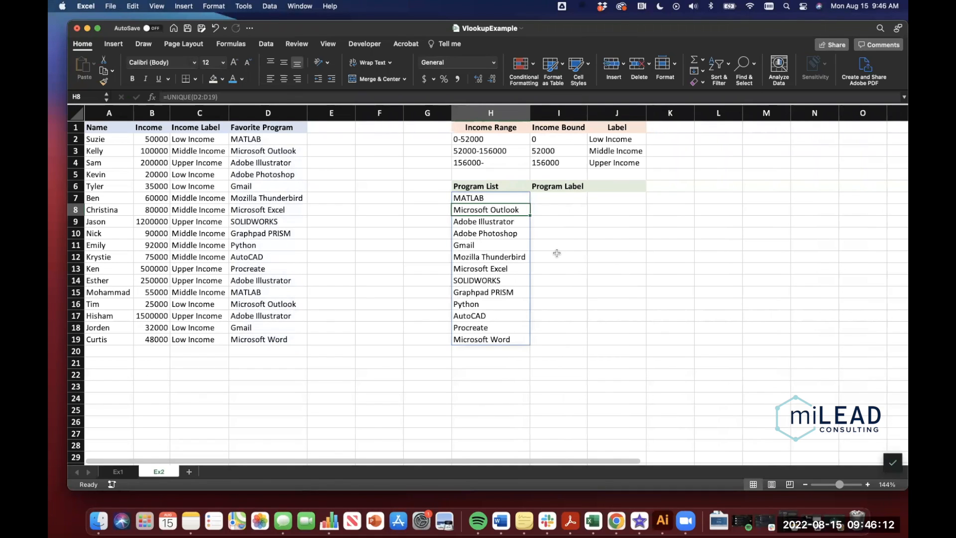
click(556, 199)
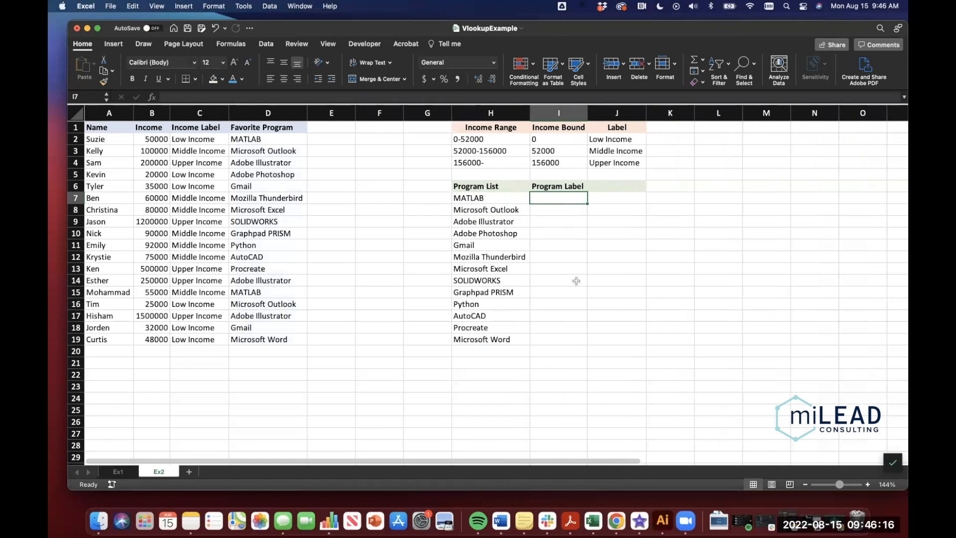
text(=vlo)
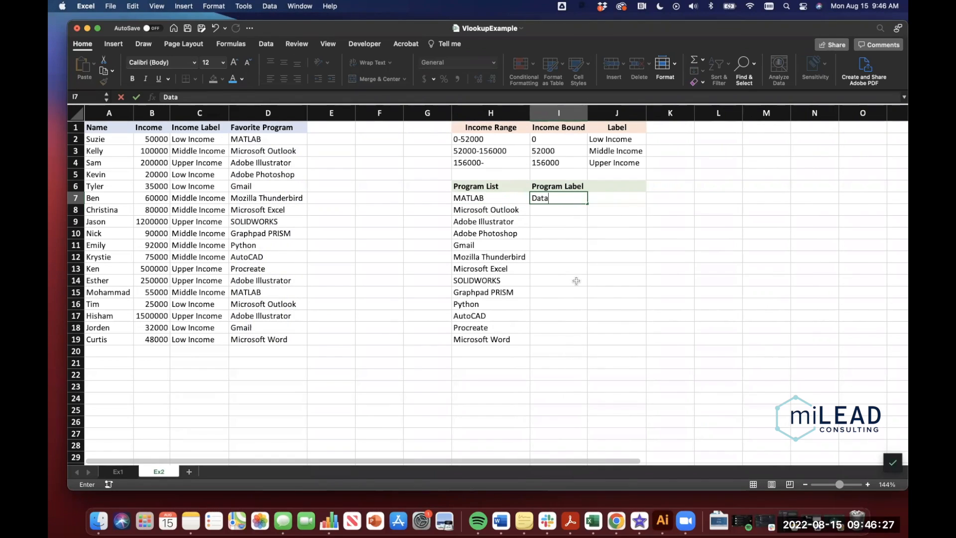
key(BackSpace)
key(BackSpace)
key(BackSpace)
key(BackSpace)
- Enter the program label "Data Analysis & Visualization" for MATLAB in I7 and "Email" for Microsoft Outlook in I8
text(Data Analysis & Visualization)
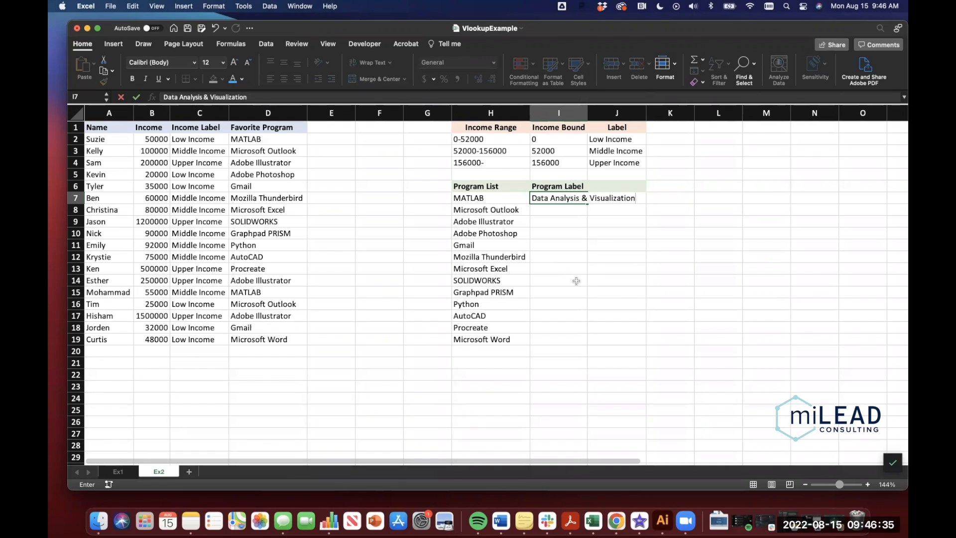
key(Return)
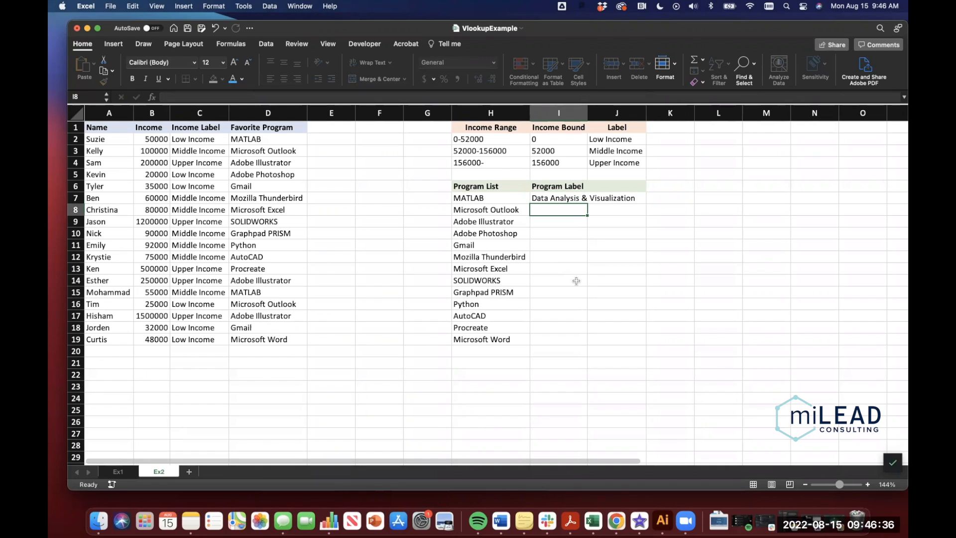
text(Email)
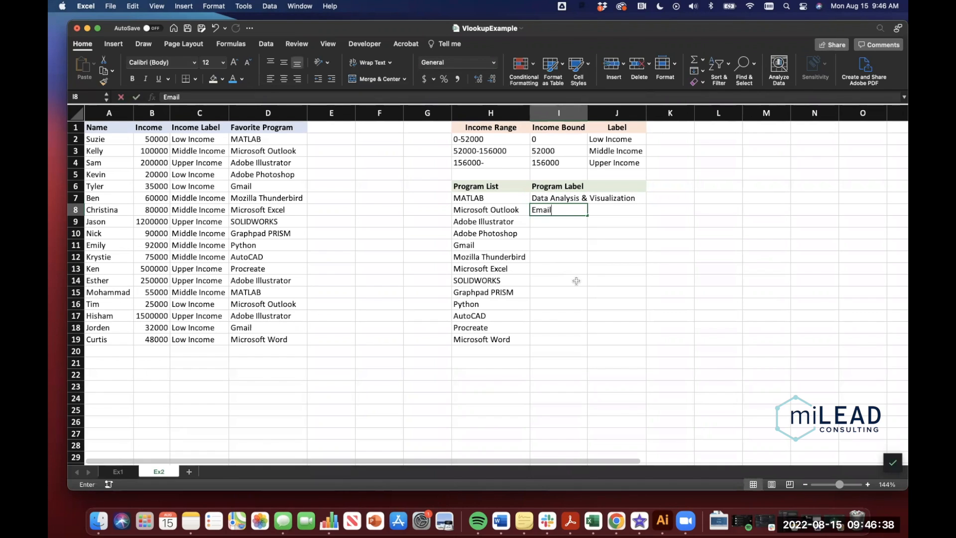
key(Return)
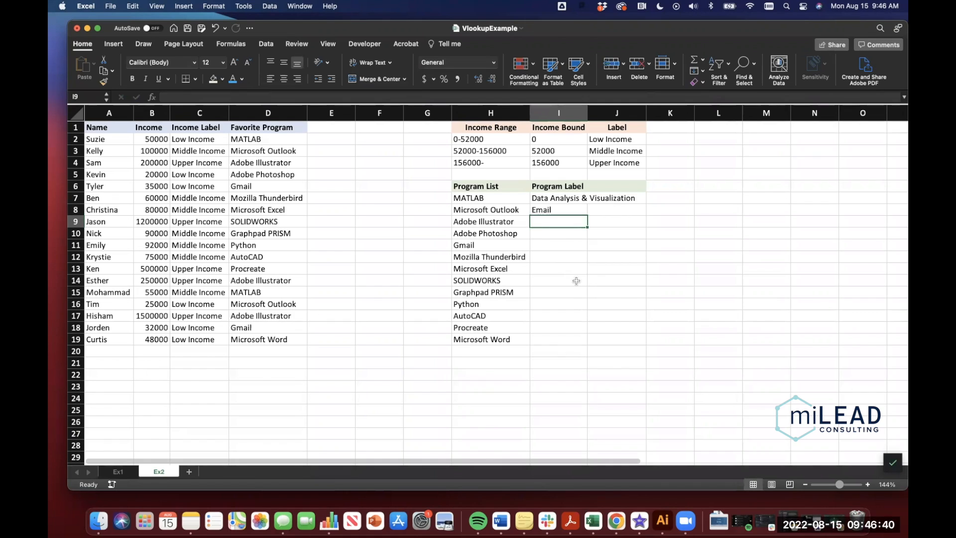
- Label Adobe Illustrator in I9 as "Visualization" and copy that label to Adobe Photoshop in I10
text(Visu)
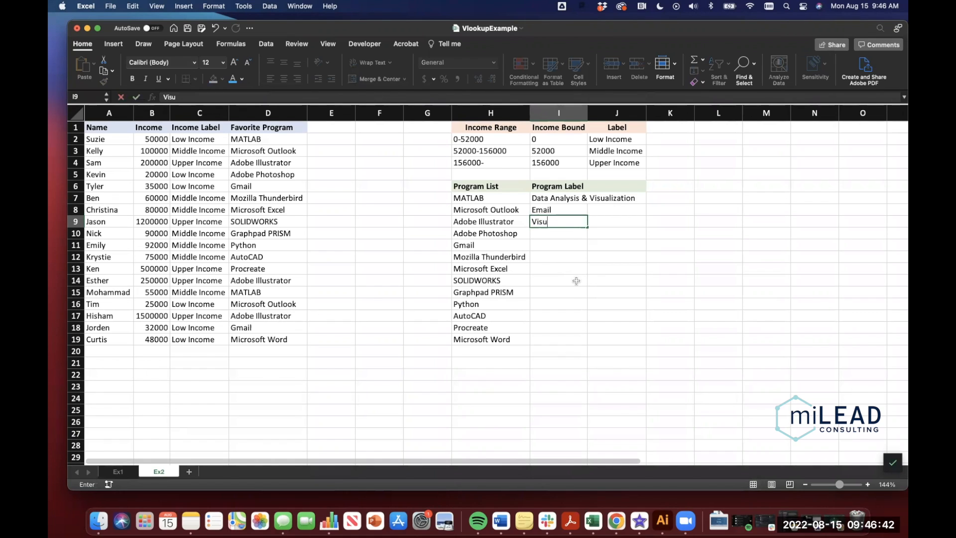
text(aliza)
key(Return)
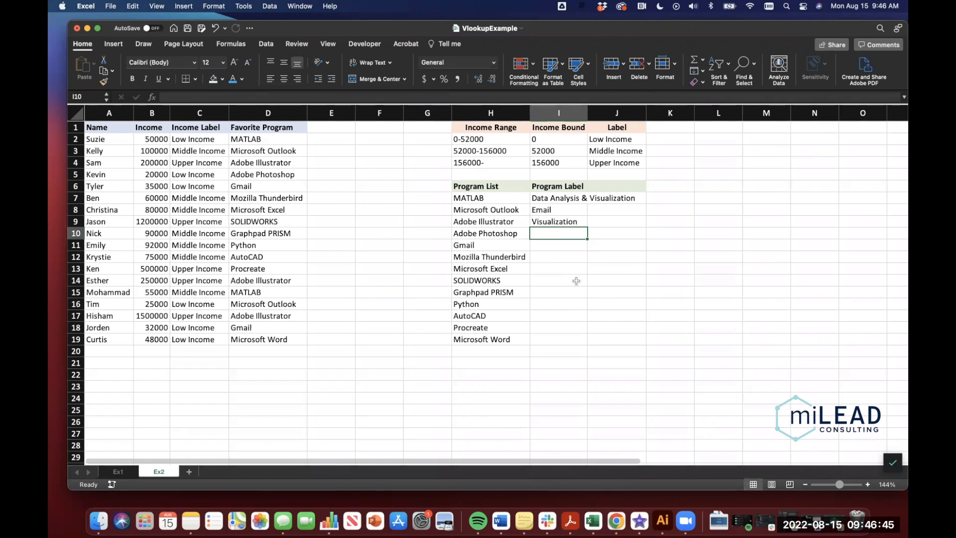
key(Up)
key(super+c)
click(562, 231)
key(super+v)
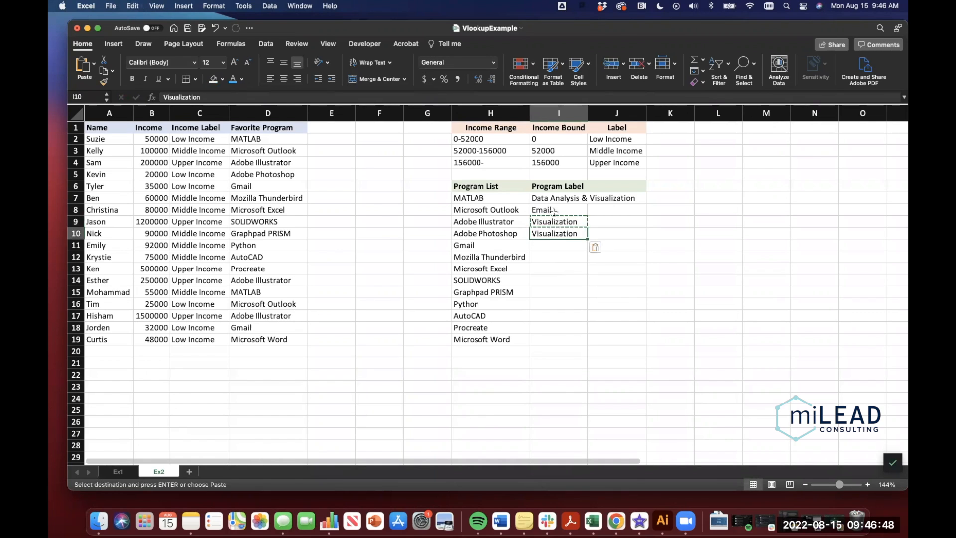
- Copy the "Email" label from I8 to Gmail in I11 and Mozilla Thunderbird in I12
click(552, 209)
key(super+c)
click(550, 245)
key(super+v)
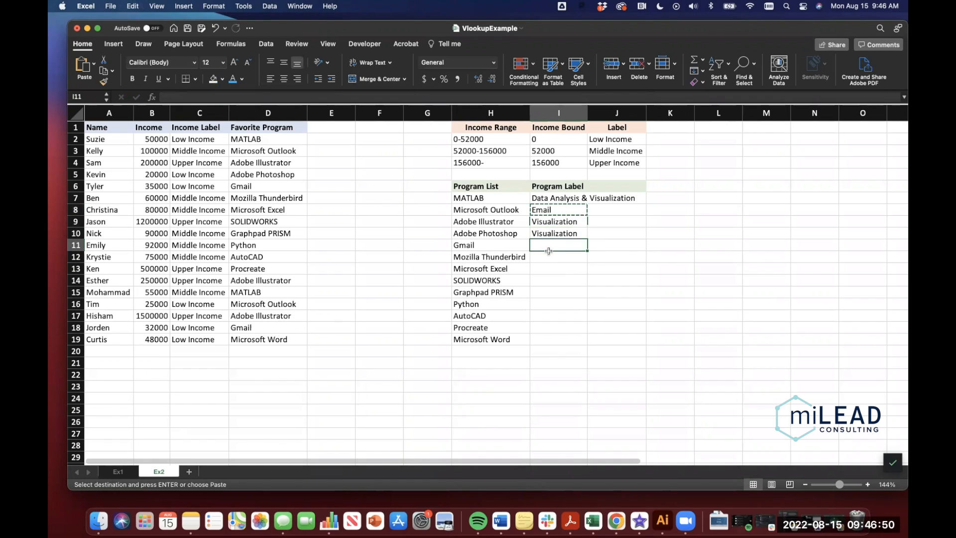
click(545, 257)
key(super+v)
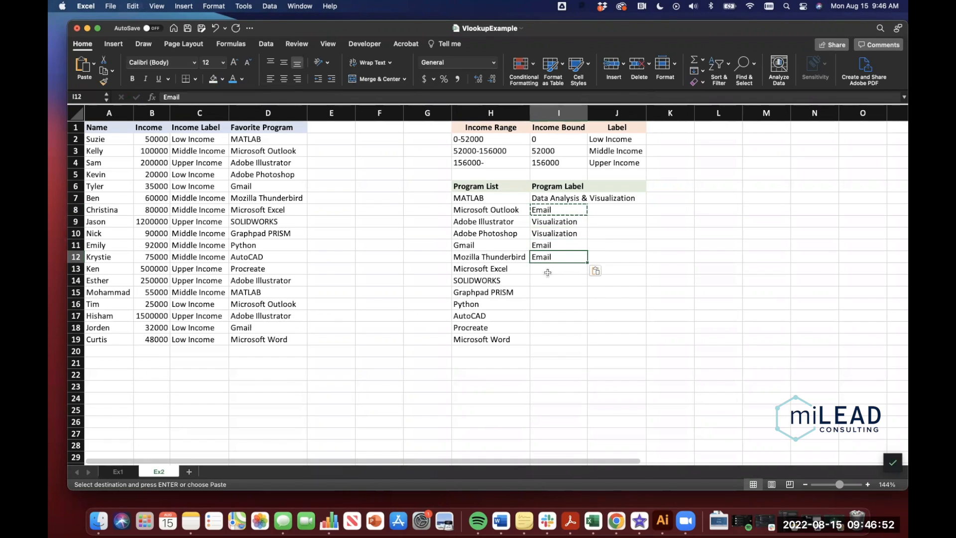
- Copy I7's "Data Analysis & Visualization" label to Microsoft Excel, Graphpad PRISM and Python, and label SOLIDWORKS as "Design"
click(561, 200)
key(super+c)
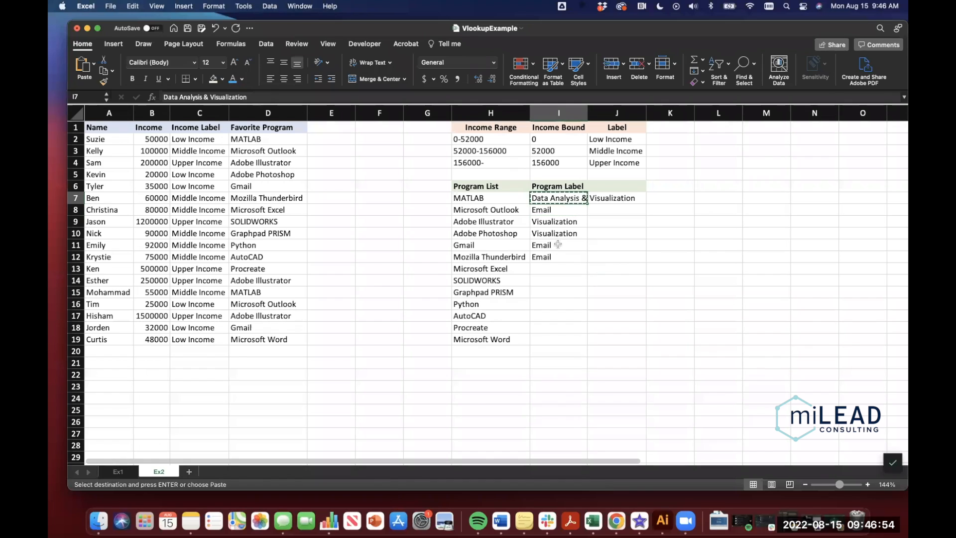
click(547, 269)
key(super+v)
click(545, 280)
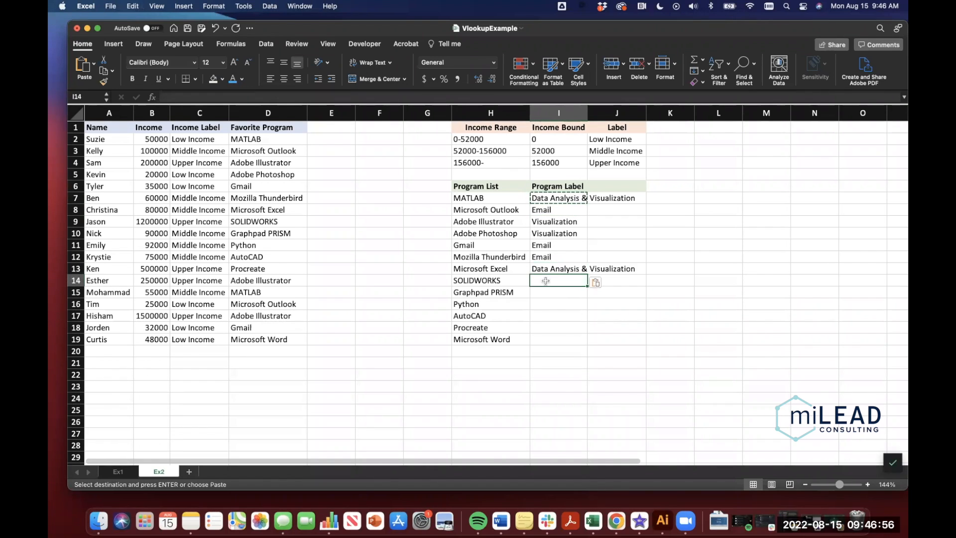
text(Design)
key(Return)
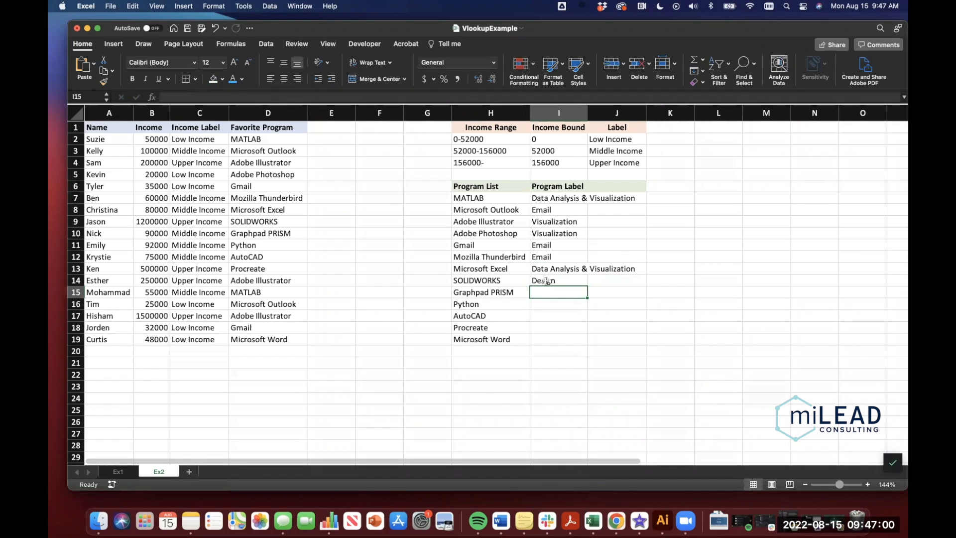
key(super+v)
click(547, 308)
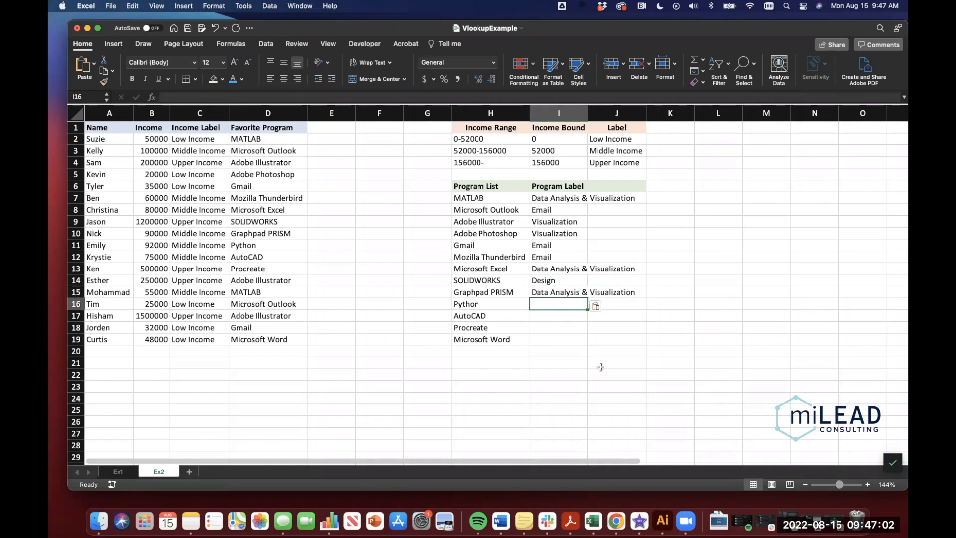
key(super+v)
- Label AutoCAD and Procreate in I17:I18 as "Design" and Microsoft Word in I19 as "Word Processing"
click(557, 317)
text(De)
key(Return)
text(D)
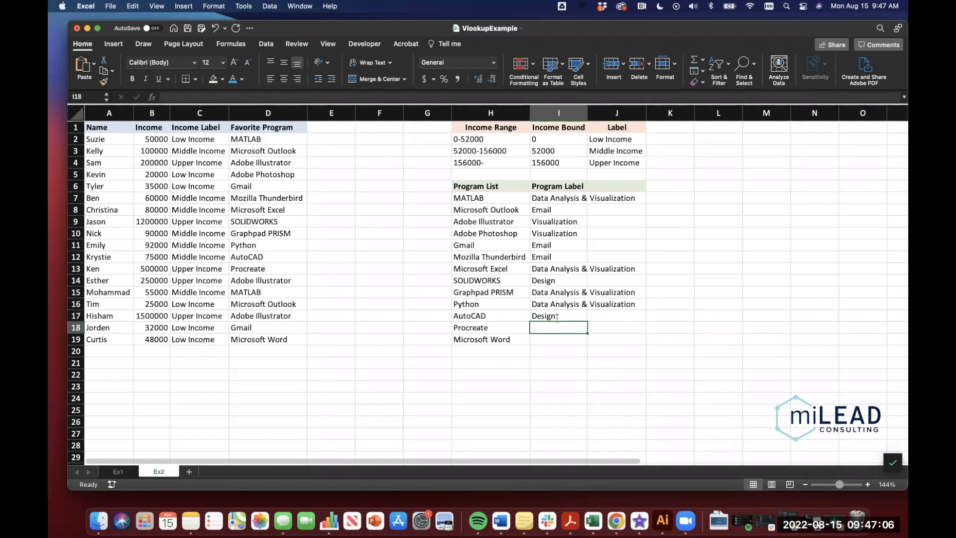
text(esign)
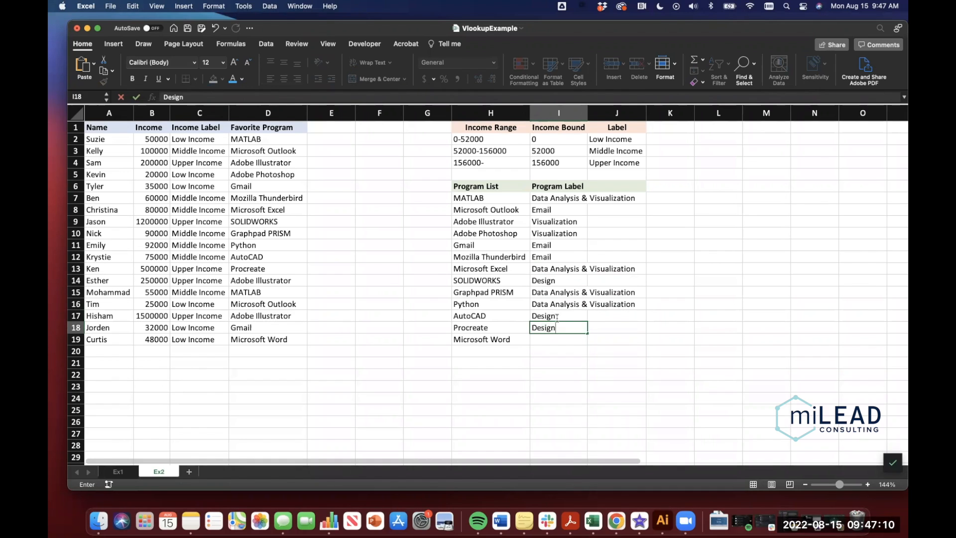
key(Return)
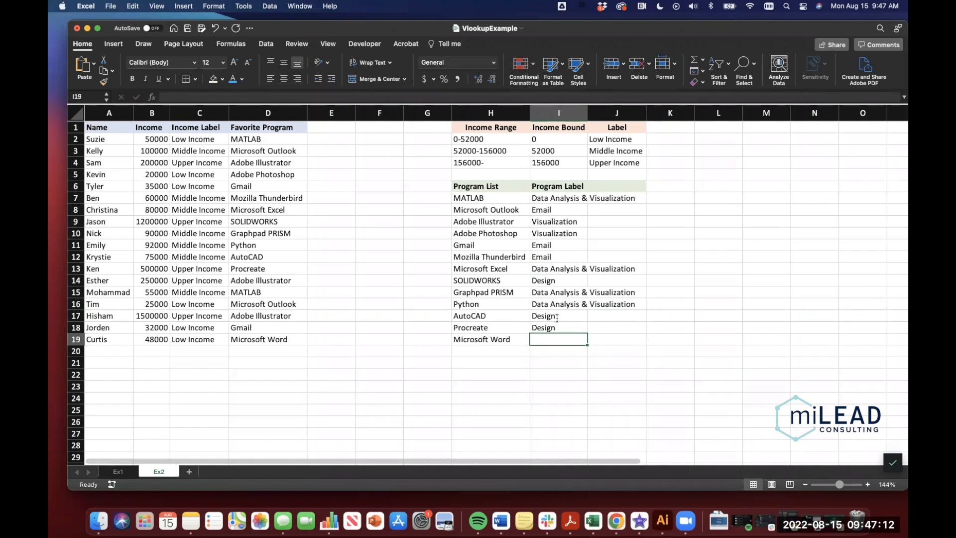
text(Wor)
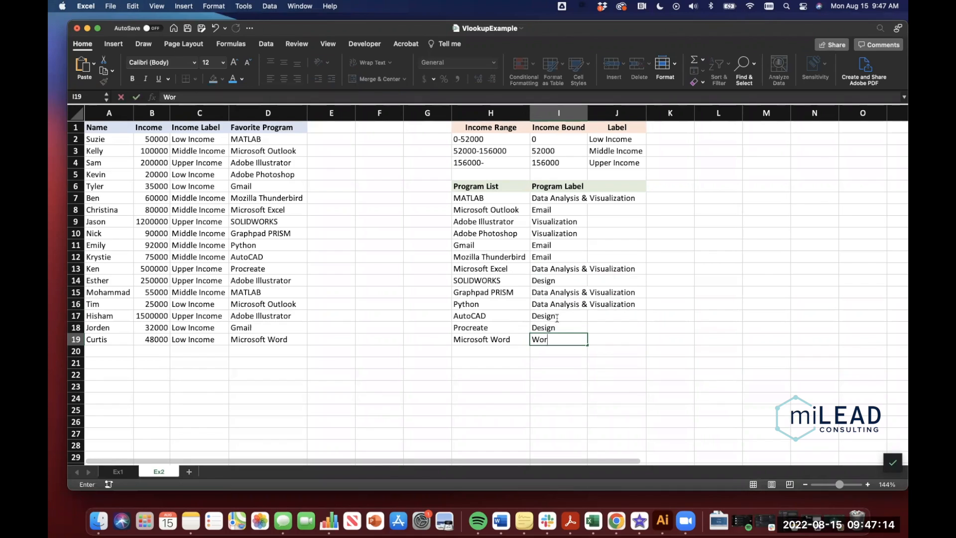
text(d processing)
click(610, 312)
- Replace the labels of Adobe Illustrator and Adobe Photoshop in I9:I10 with the "Design" label copied from AutoCAD
click(560, 314)
key(super+c)
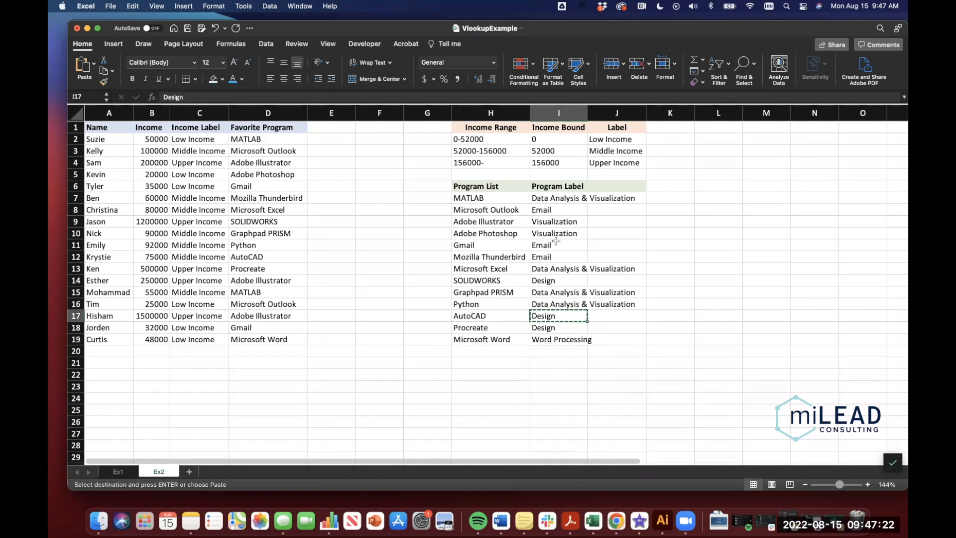
click(554, 222)
drag(553, 228, 555, 234)
key(super+v)
click(551, 384)
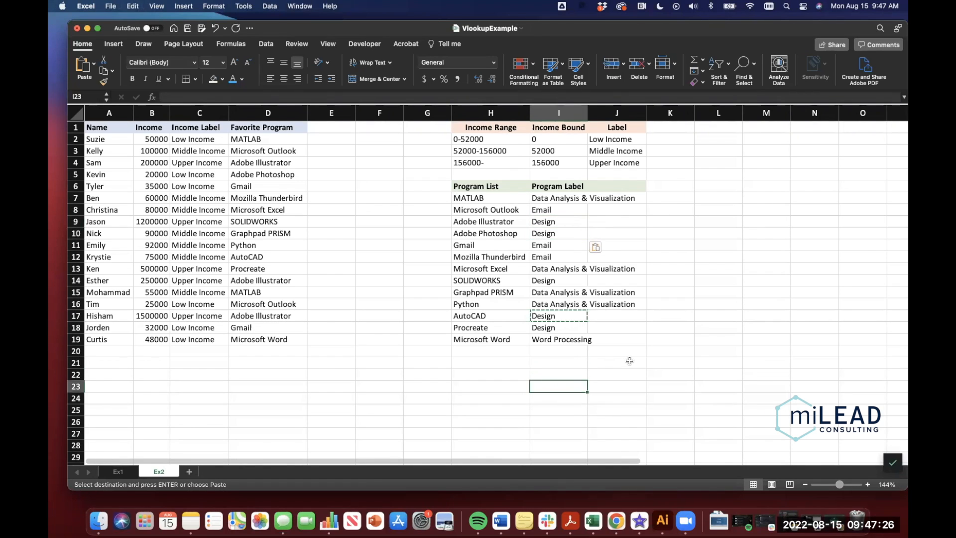
click(476, 199)
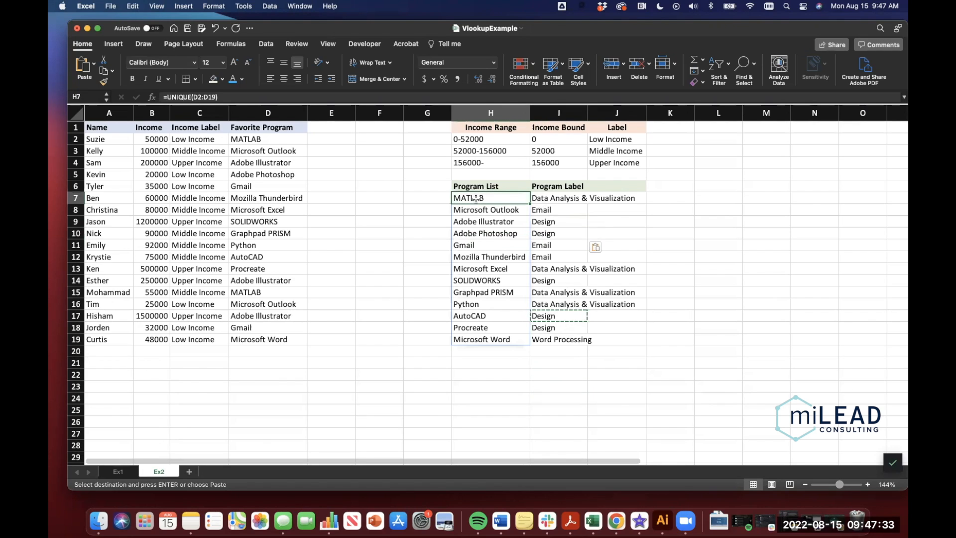
click(548, 199)
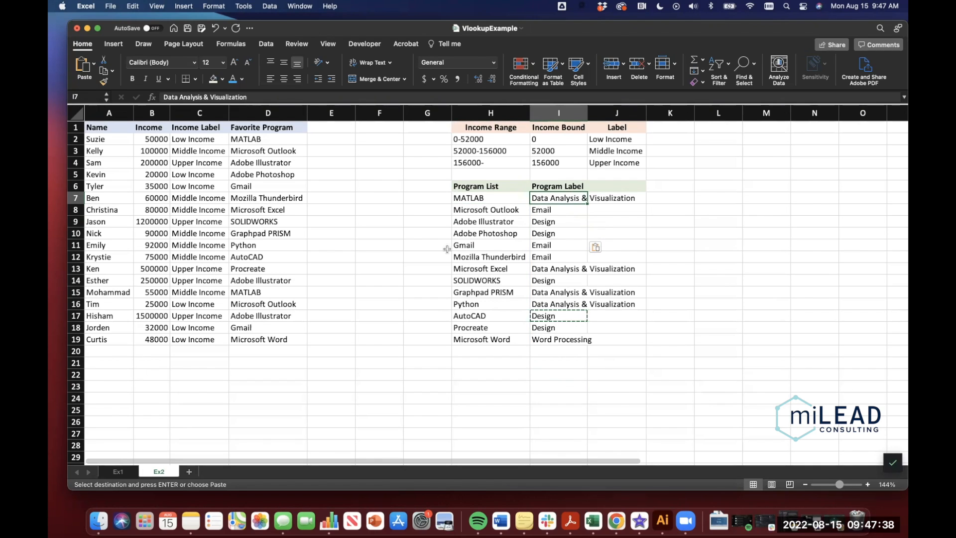
- Clear the copy selection and add the header "Program Label" in E1, beside Favorite Program
click(320, 126)
key(Escape)
text(Program Lebl)
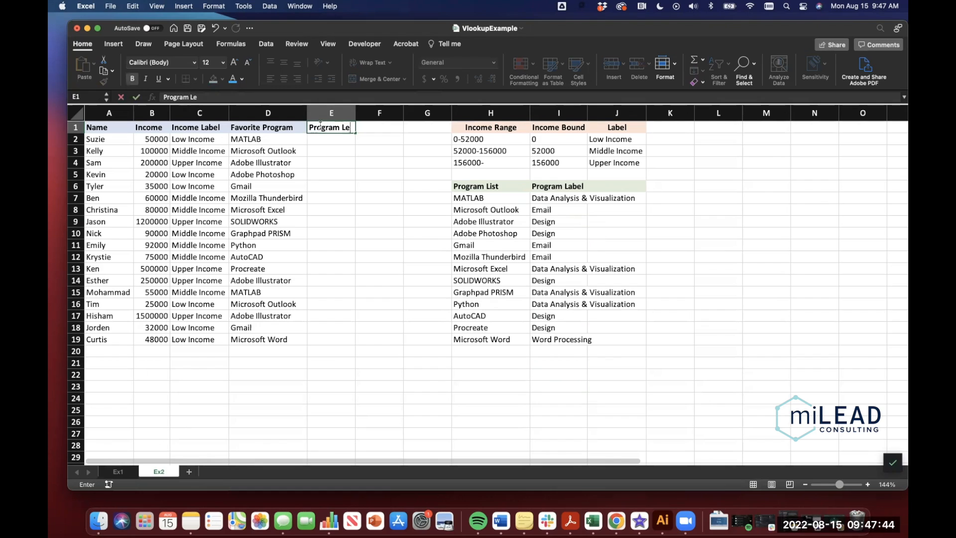
key(BackSpace)
key(BackSpace)
text(abel)
key(Return)
- Fill the E1 header with the same light blue as the neighbouring headers and widen column E to 10.00
click(332, 128)
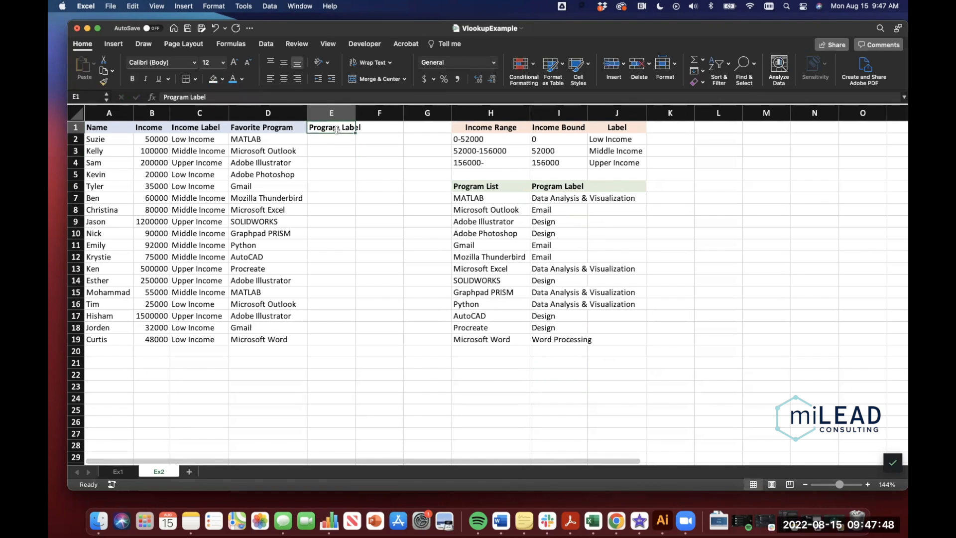
click(222, 79)
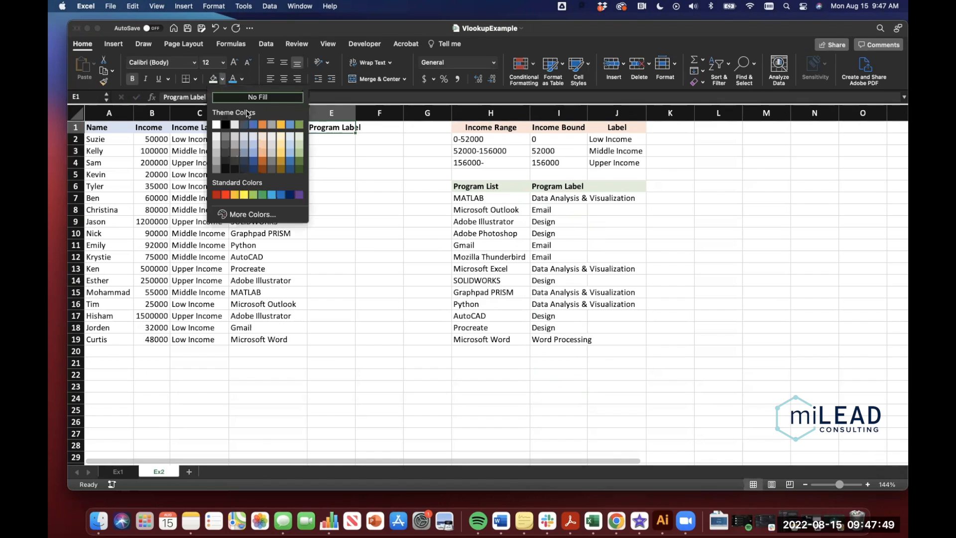
click(252, 135)
click(353, 167)
drag(356, 113, 365, 113)
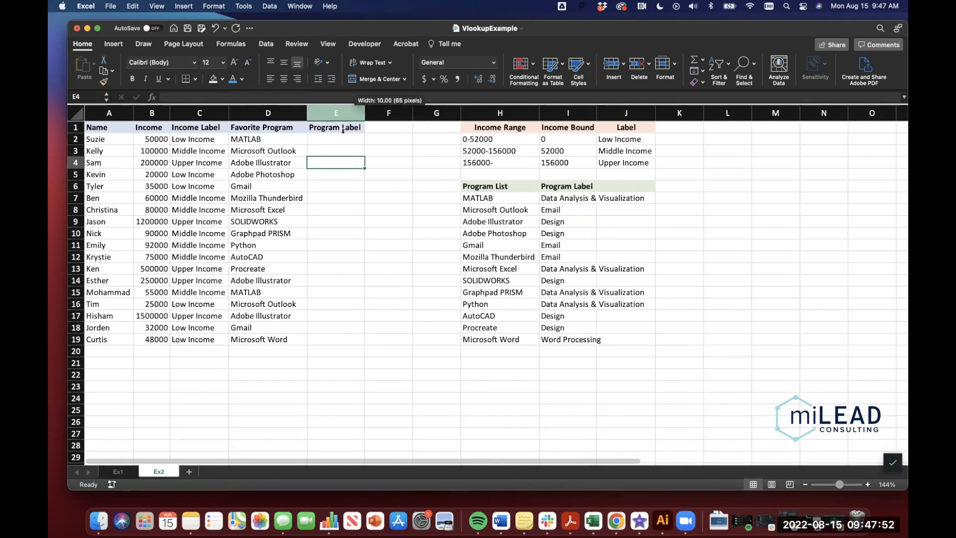
- Enter a VLOOKUP formula in E2 that looks up D2 in H7:I19 and returns column 2
click(336, 138)
text(=VLOOKUP()
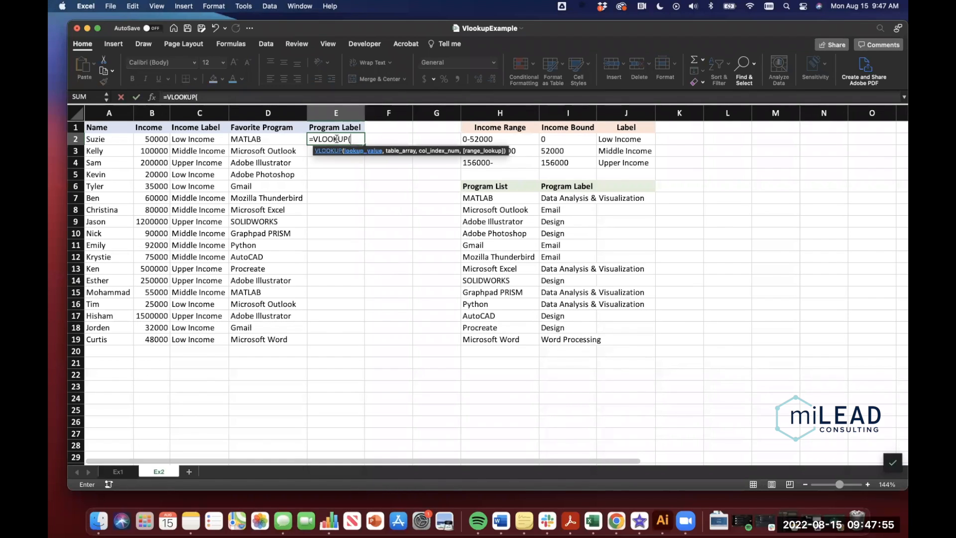
click(281, 139)
text(,)
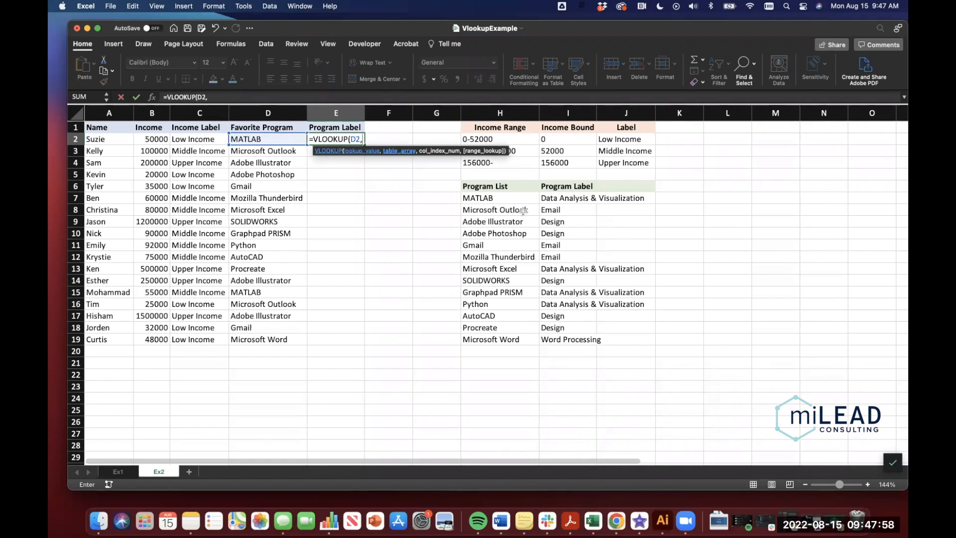
drag(492, 197, 563, 341)
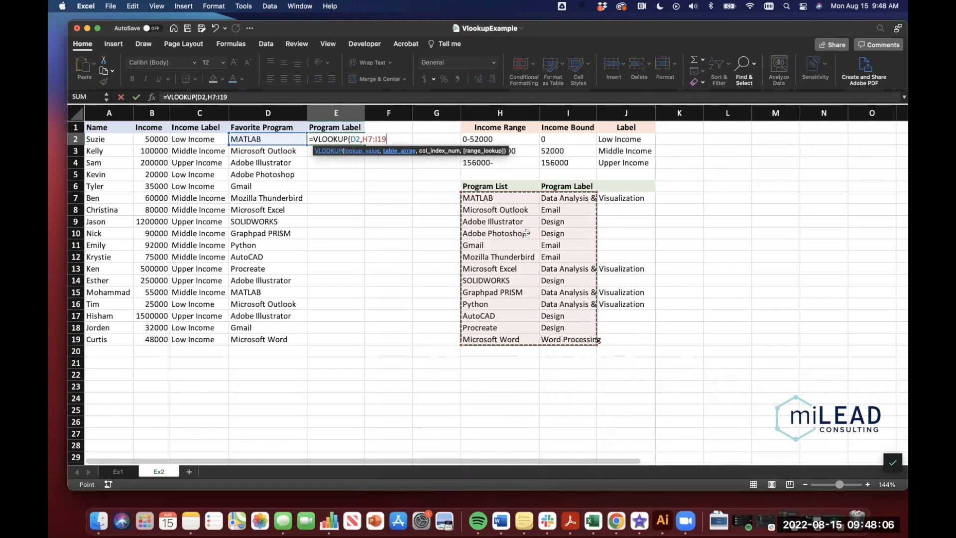
text(,2))
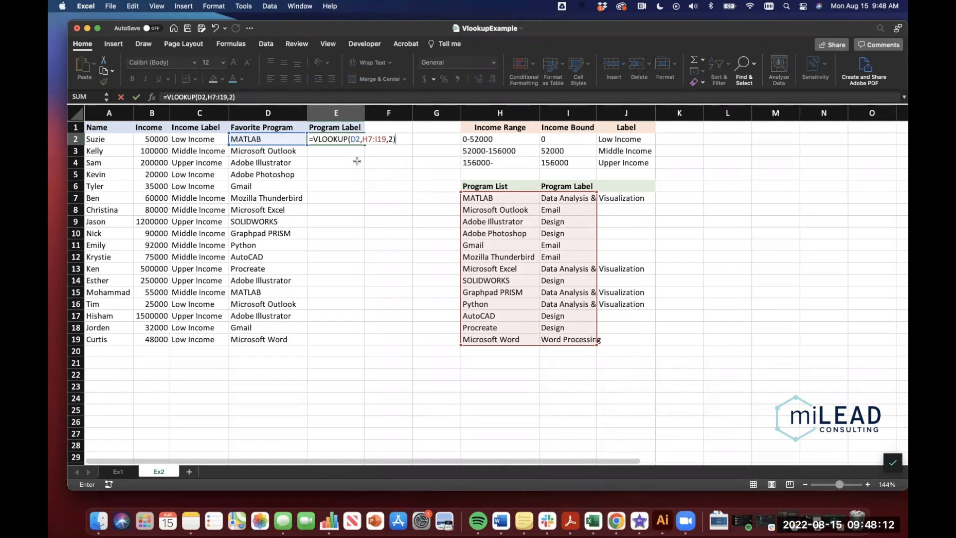
key(Return)
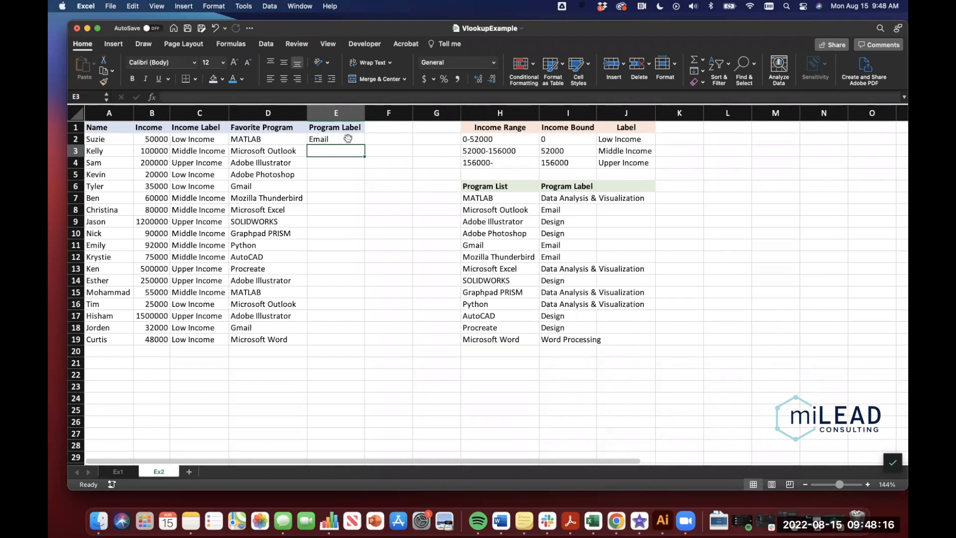
- Add FALSE as the range_lookup argument of the E2 VLOOKUP formula so it requires an exact match
click(348, 139)
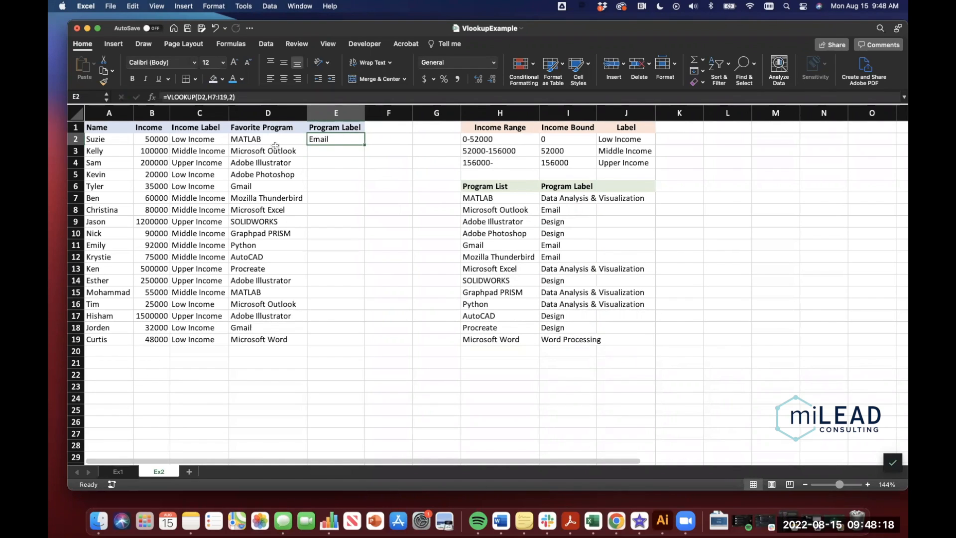
click(231, 97)
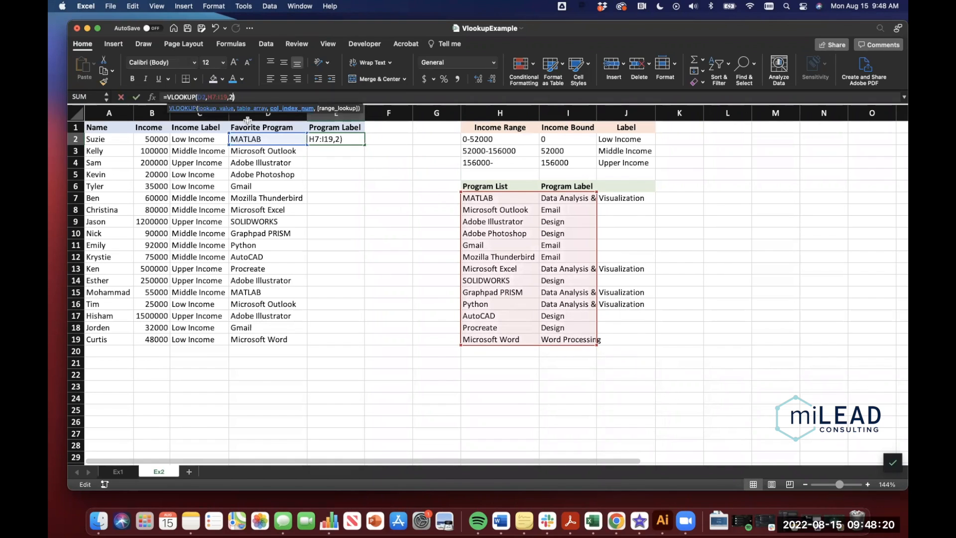
text(,)
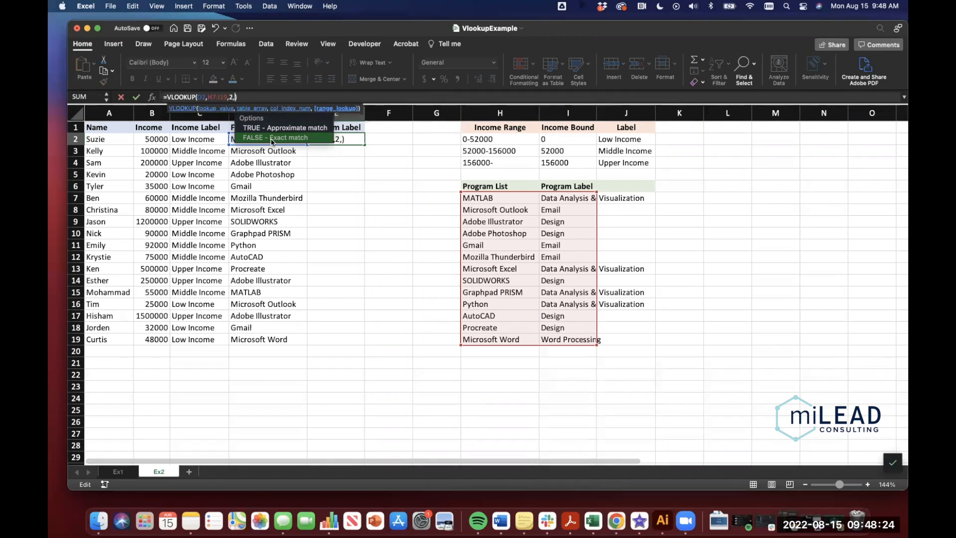
double_click(271, 137)
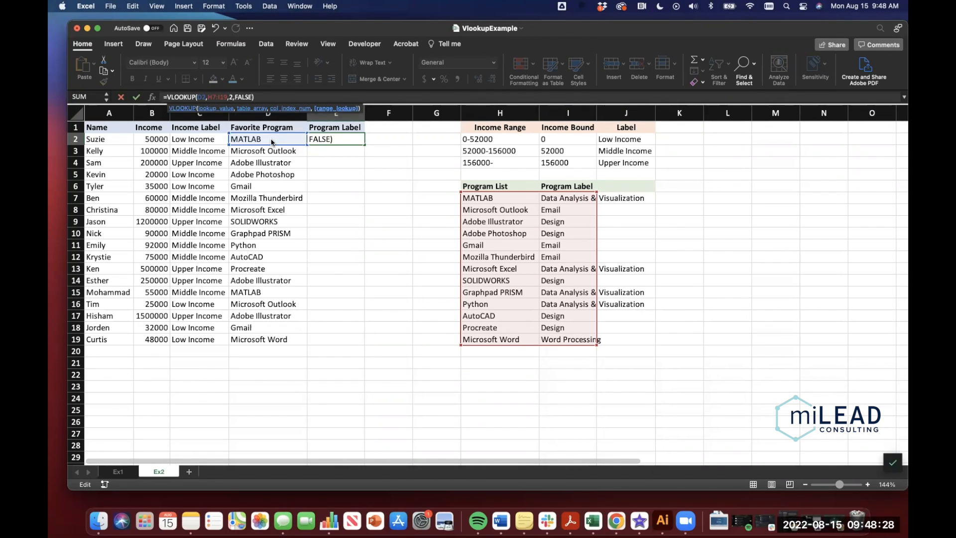
key(Return)
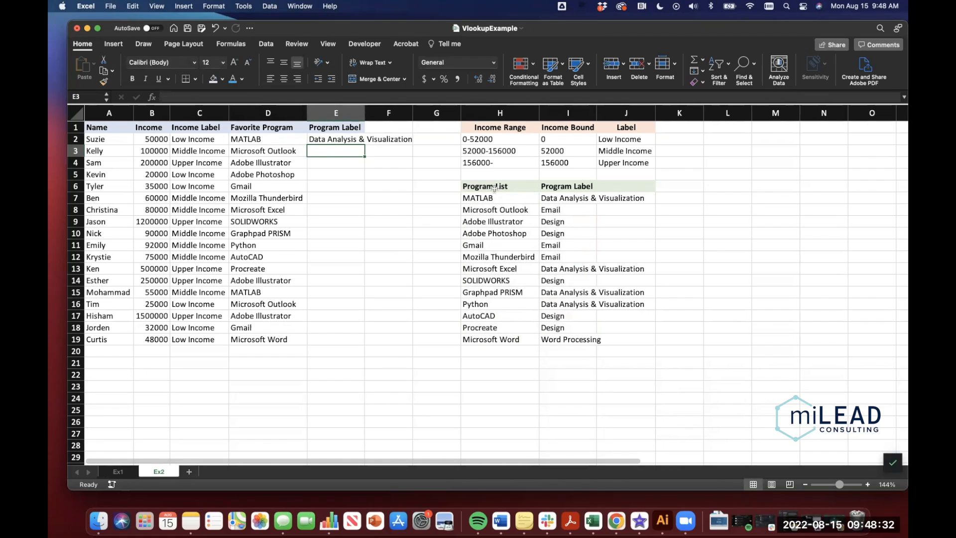
- Make the table range in the E2 VLOOKUP formula absolute as $H$7:$I$19
click(321, 141)
click(209, 97)
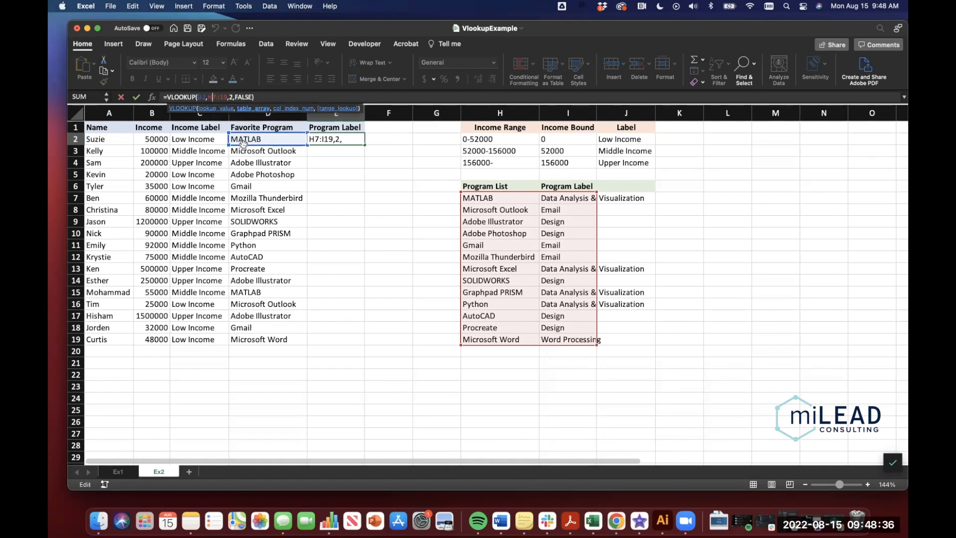
key(F4)
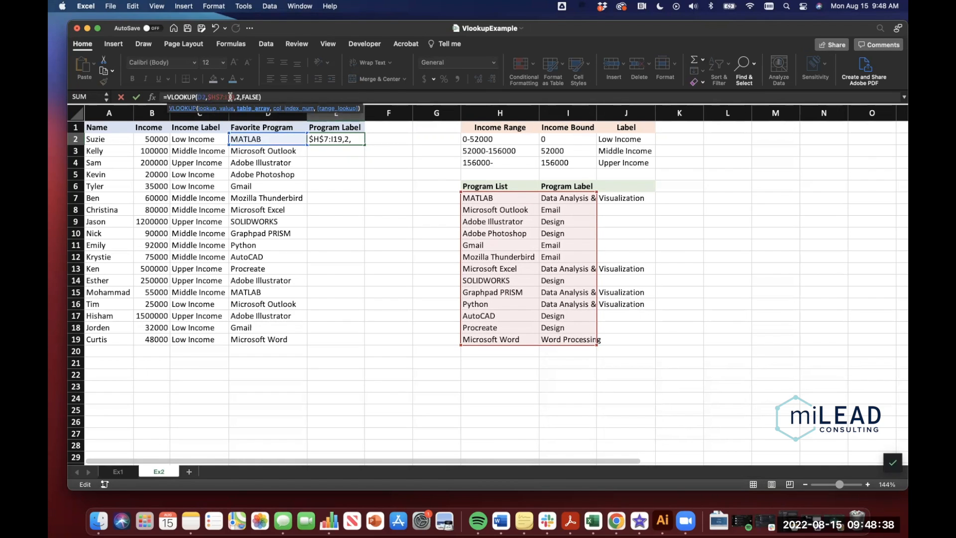
key(F4)
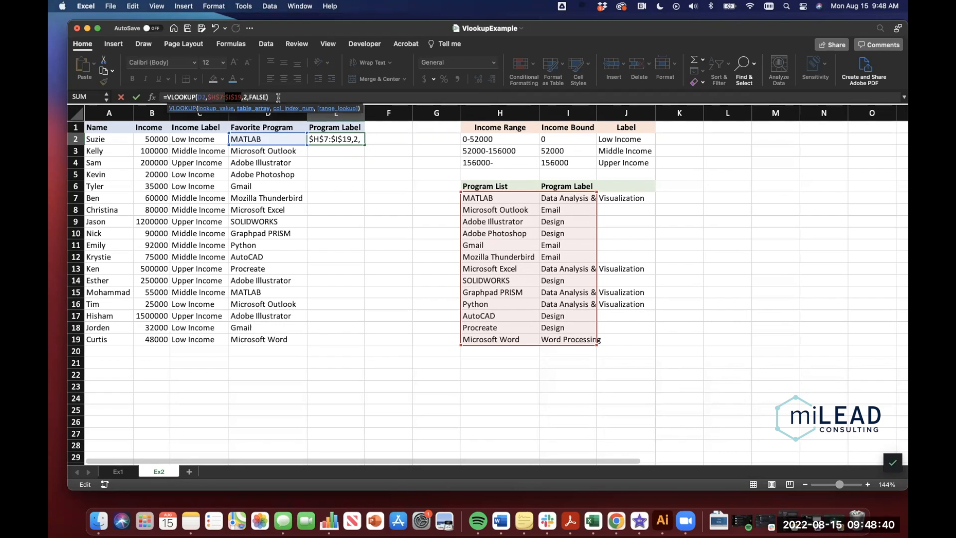
key(Return)
- Fill the E2 VLOOKUP formula down to E19 and autofit column E to its contents
click(350, 139)
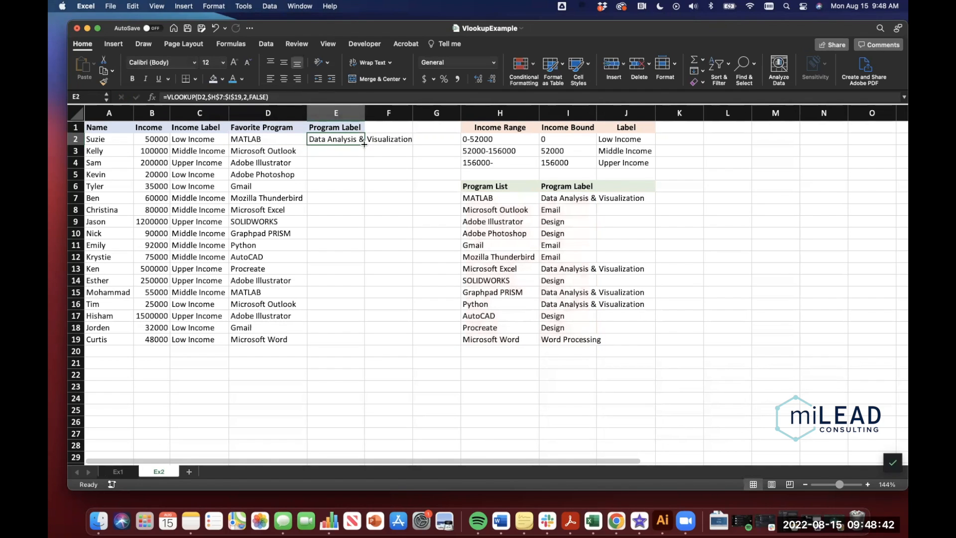
double_click(364, 145)
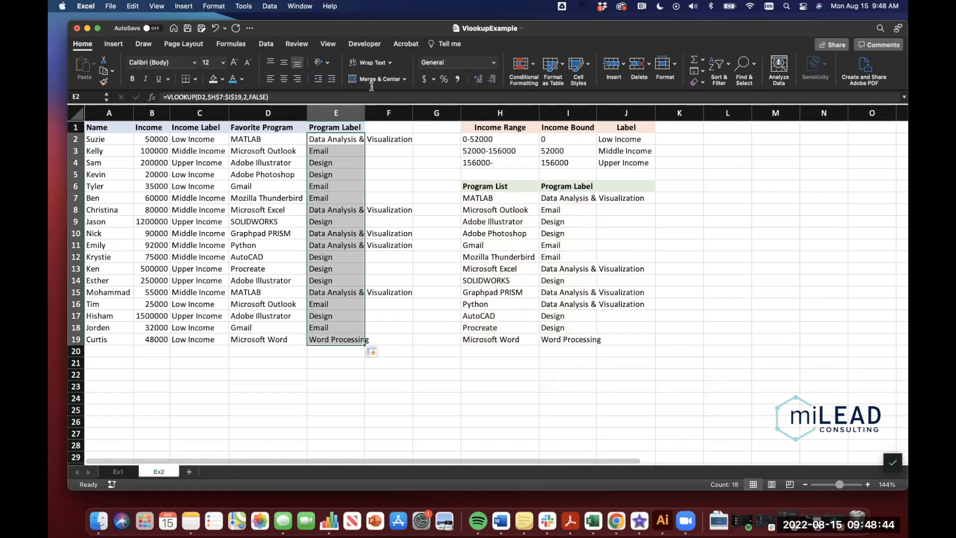
double_click(364, 112)
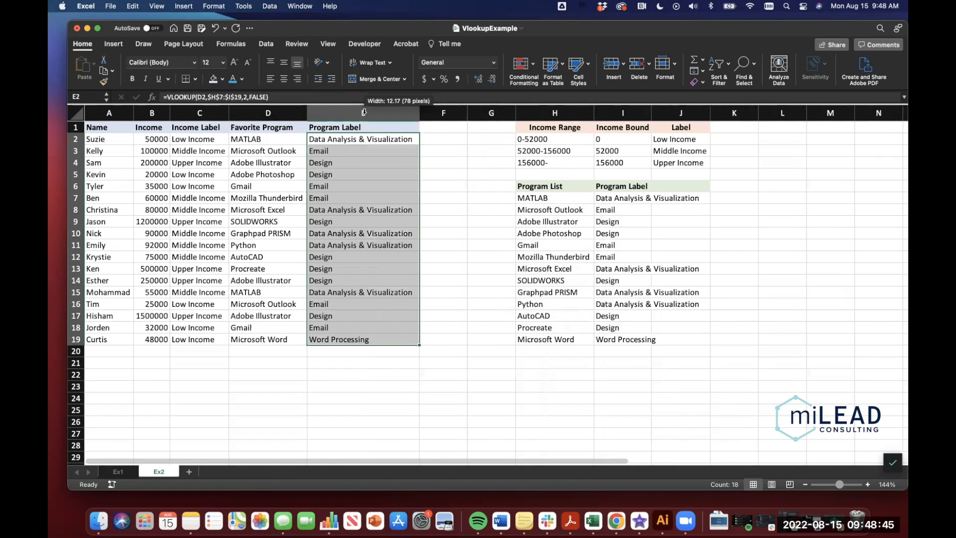
click(285, 369)
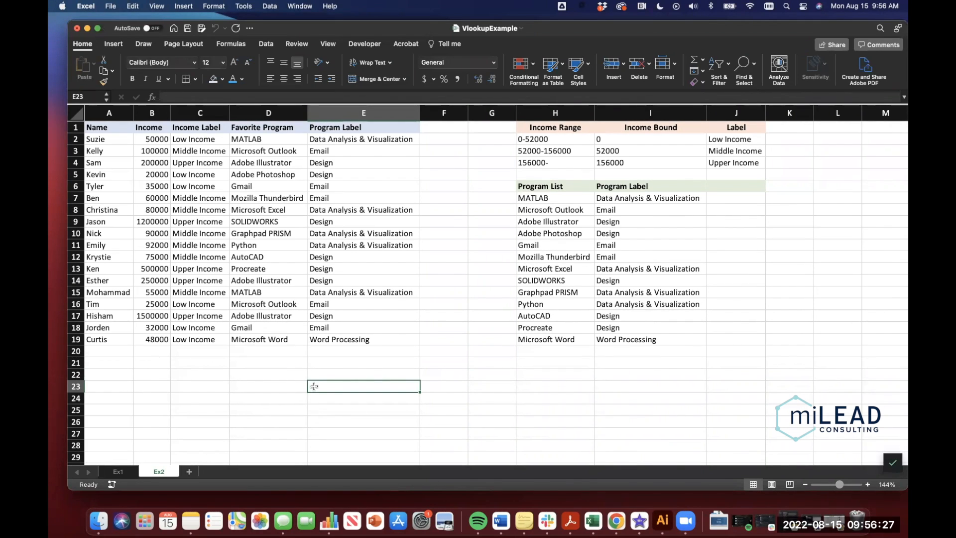
- Create a PivotTable from the range A1:E19 of Ex2 on a new worksheet
click(186, 228)
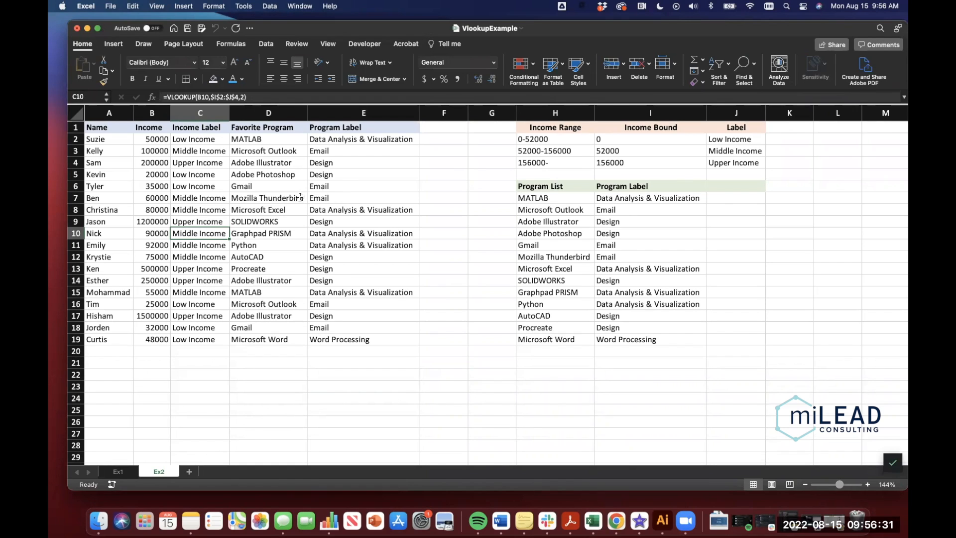
click(114, 44)
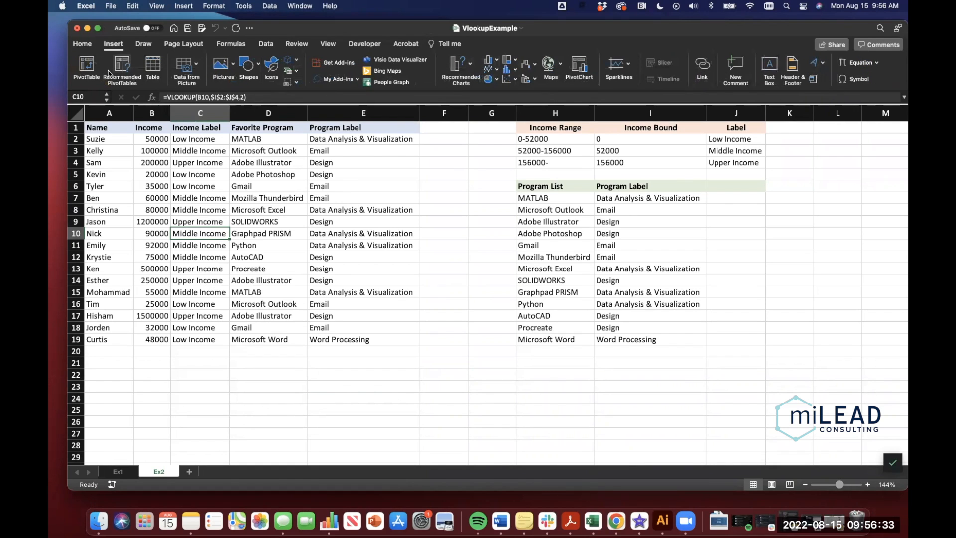
click(87, 65)
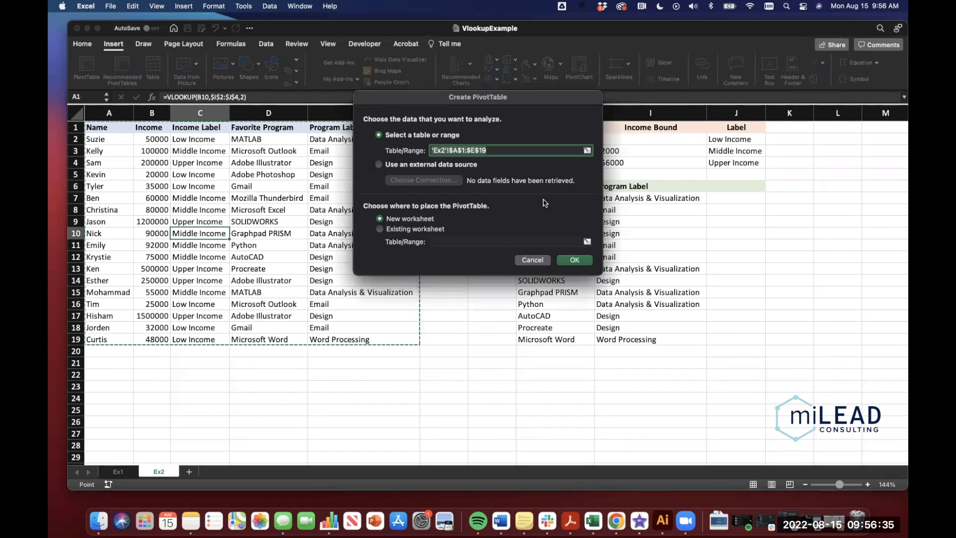
click(575, 260)
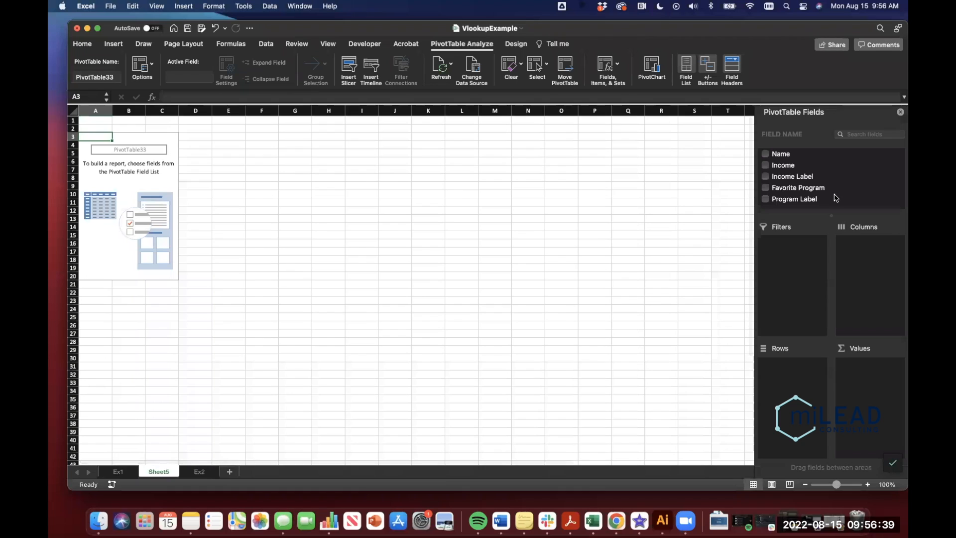
- Lay out the PivotTable with Income Label as rows, Program Label as columns and Count of Name as values, and return to the Ex2 sheet
drag(802, 180, 785, 366)
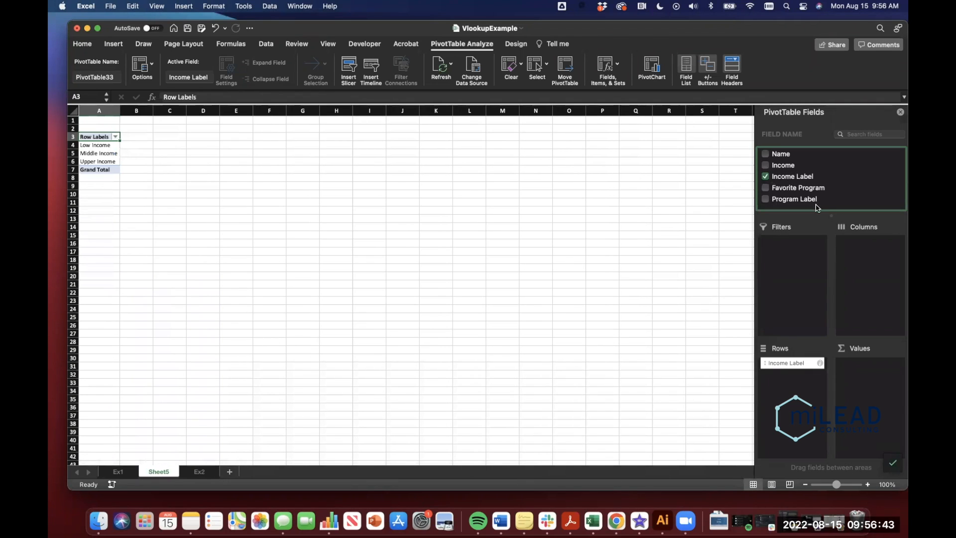
drag(804, 199, 871, 253)
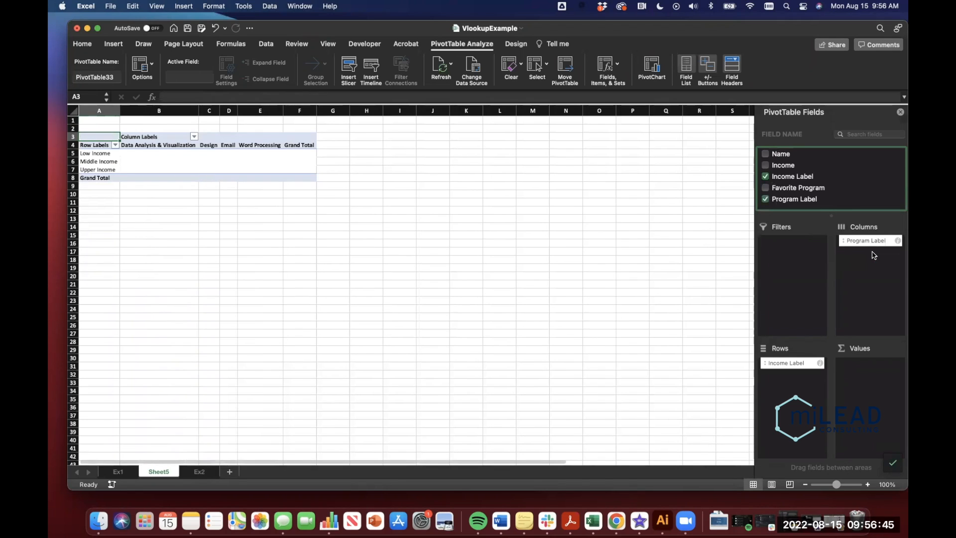
drag(789, 154, 874, 366)
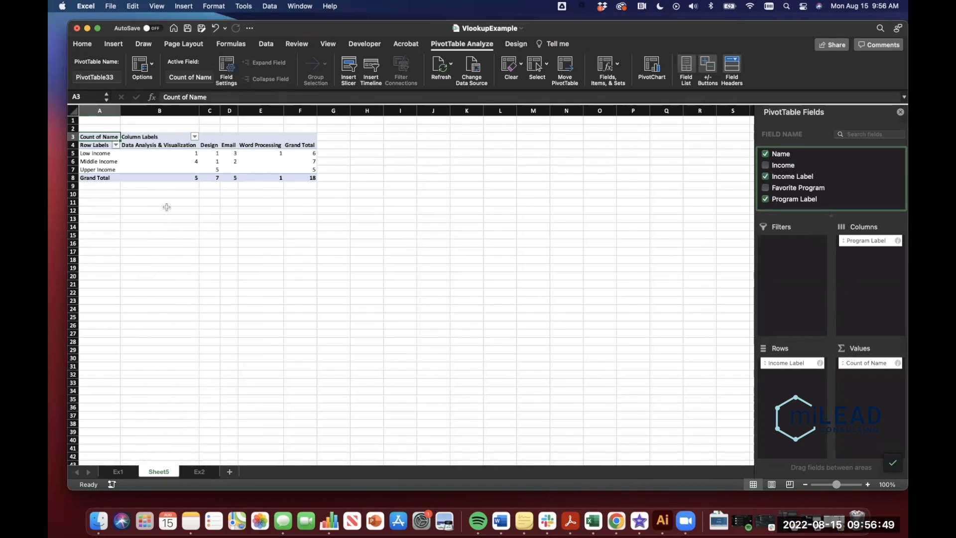
scroll(166, 207, up, 5)
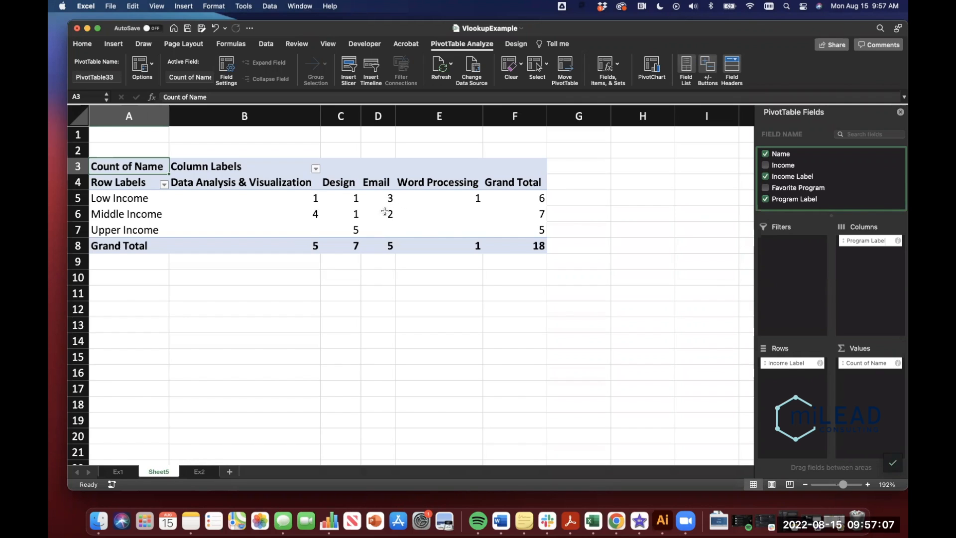
click(200, 472)
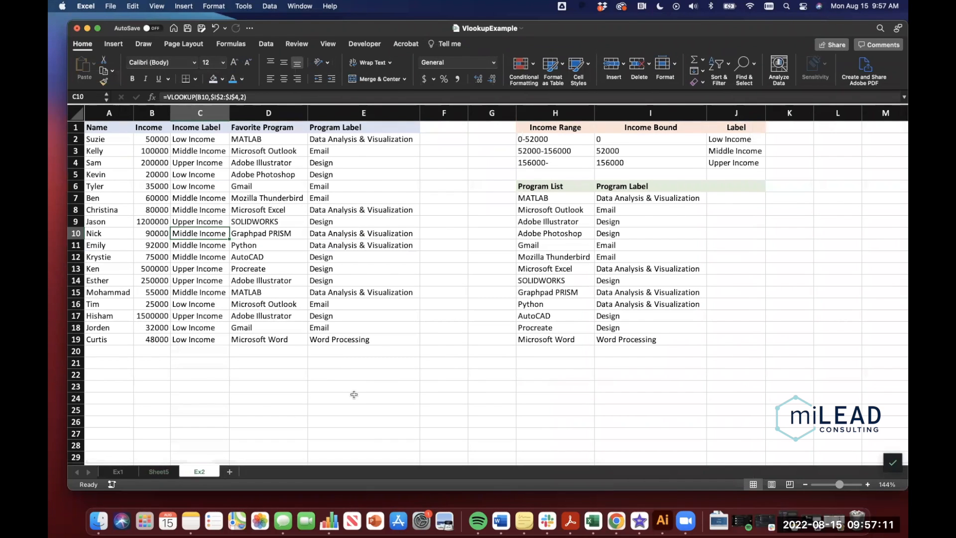